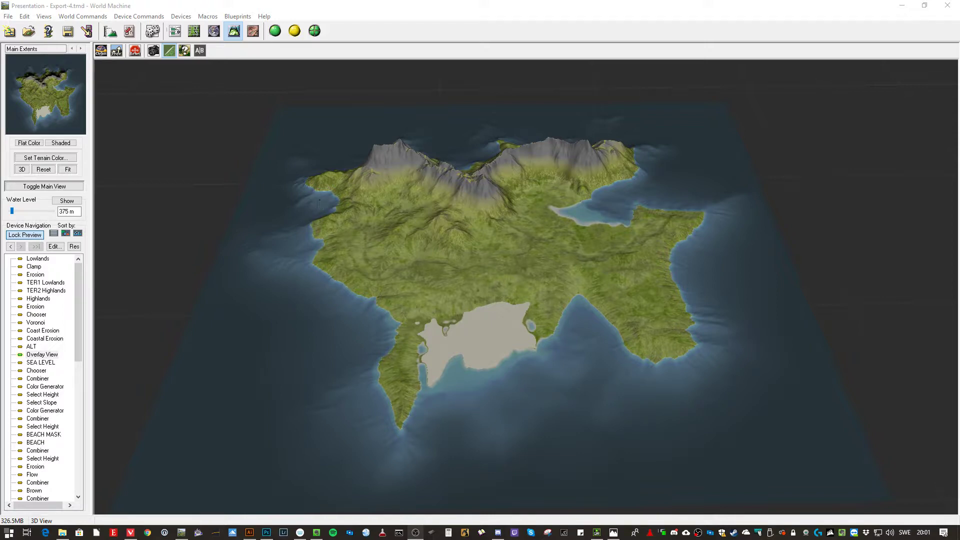
Switch to Photoshop and open WM TEXTURE.tif from the EXPORTS folder
{"action": "left_click", "coordinate": [901, 10]}
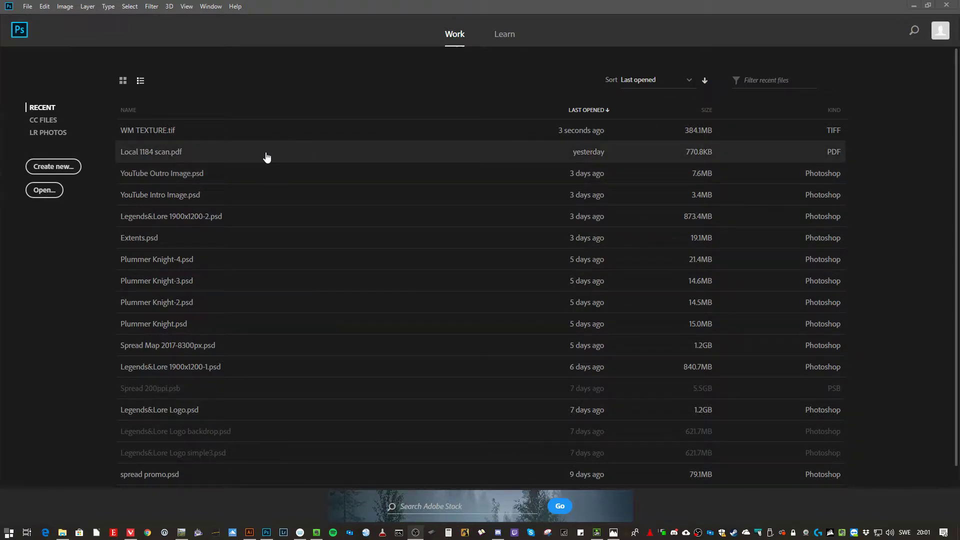
{"action": "left_click", "coordinate": [44, 190]}
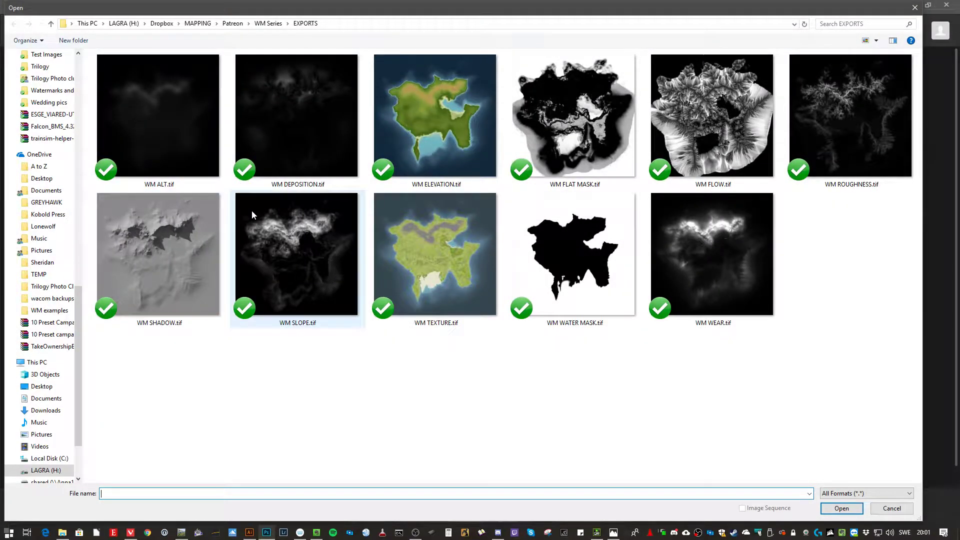
{"action": "left_click", "coordinate": [447, 262]}
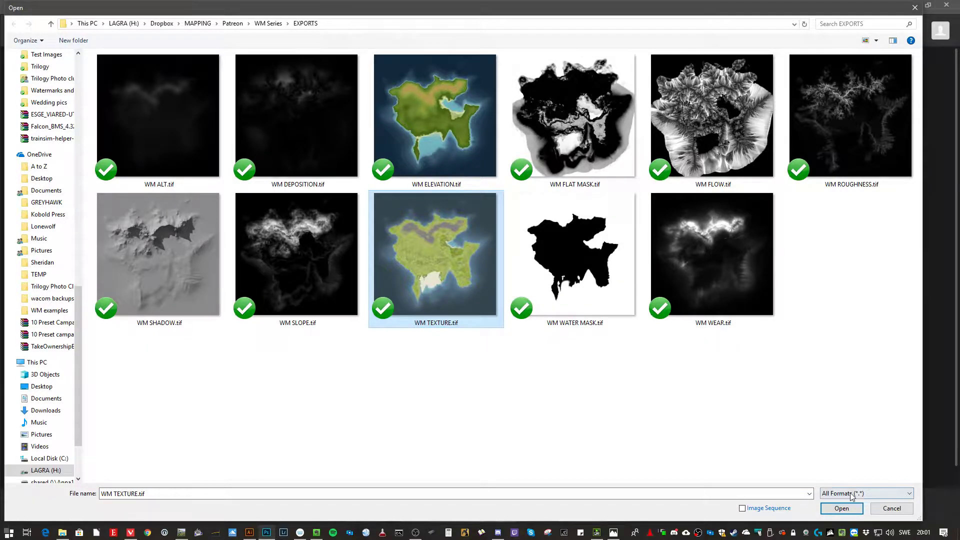
{"action": "left_click", "coordinate": [842, 508]}
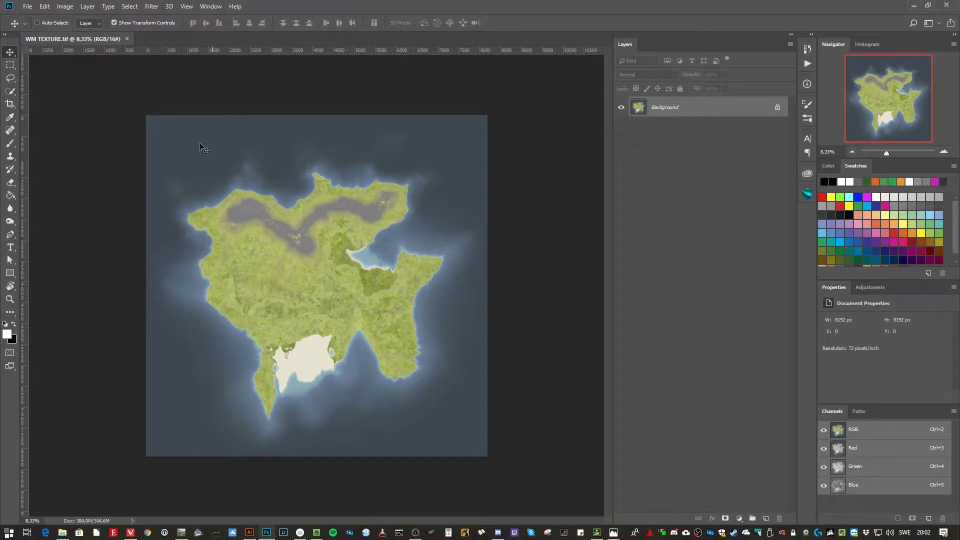
Place WM SHADOW.tif as an embedded layer above the background texture and set its blend mode to Multiply
{"action": "left_click", "coordinate": [27, 7]}
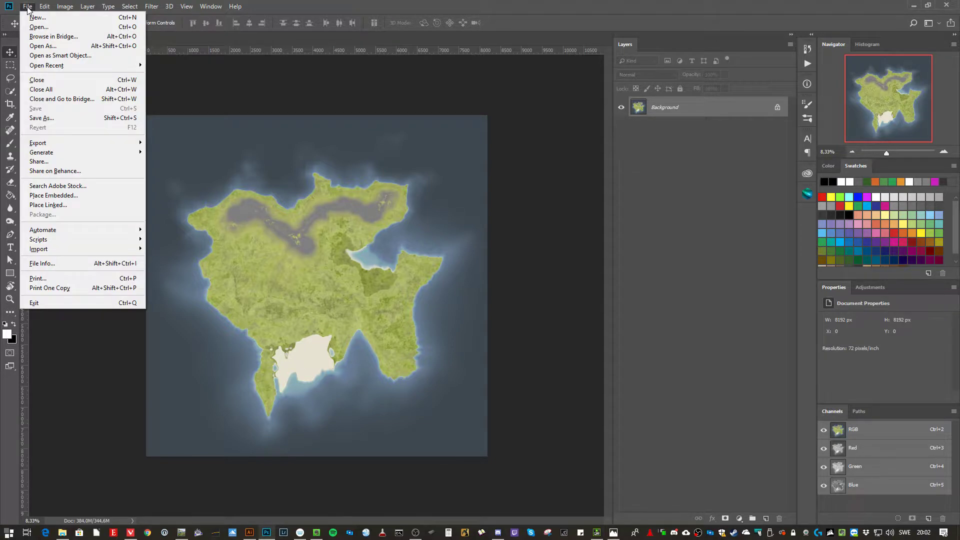
{"action": "left_click", "coordinate": [55, 197]}
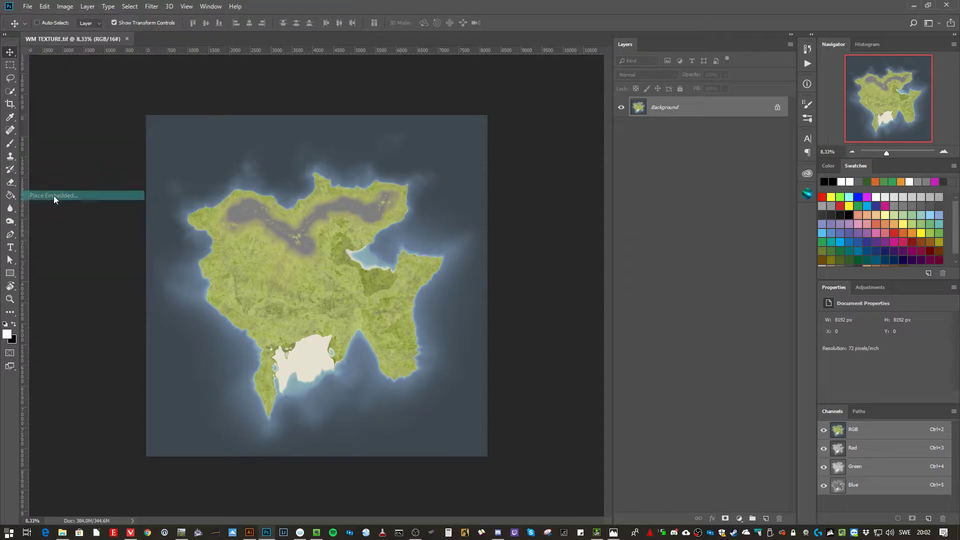
{"action": "left_click", "coordinate": [151, 244]}
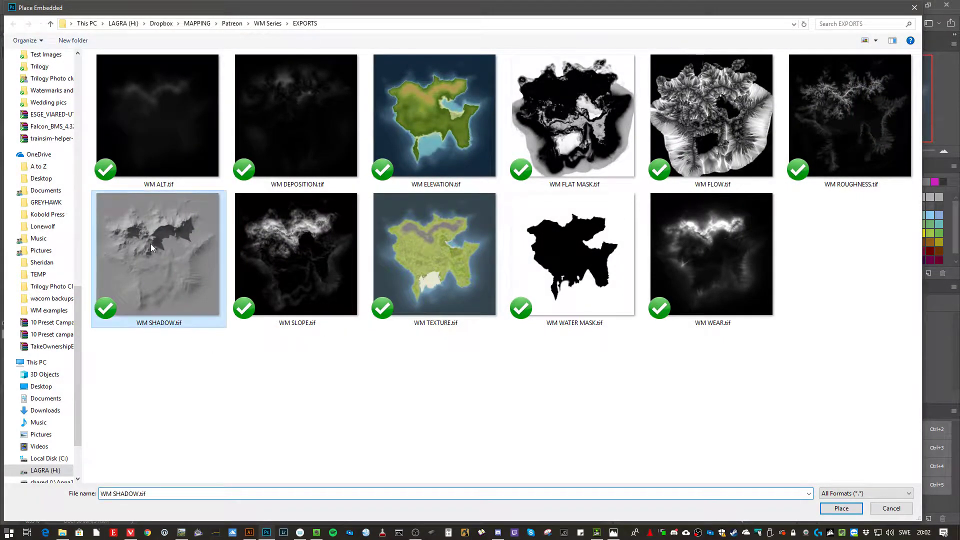
{"action": "left_click", "coordinate": [842, 508]}
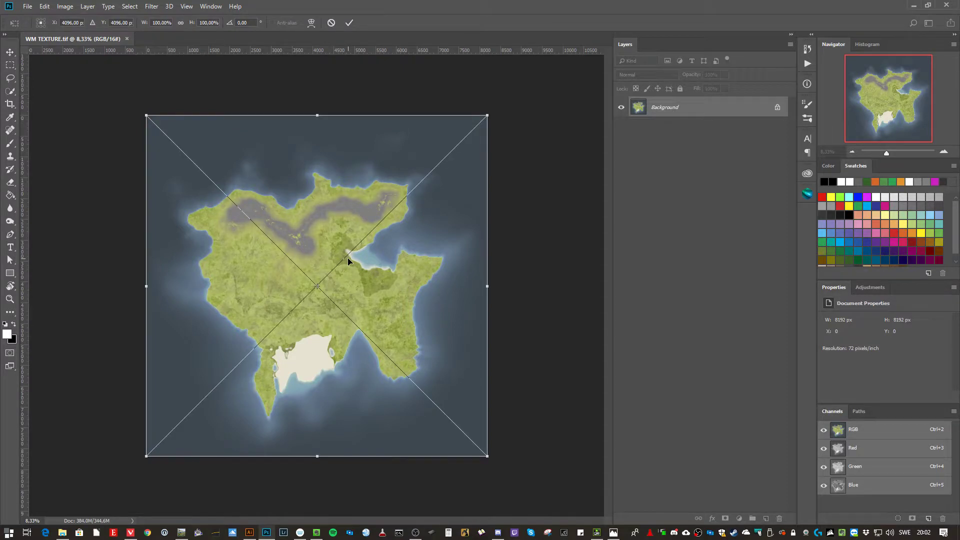
{"action": "left_click", "coordinate": [349, 23]}
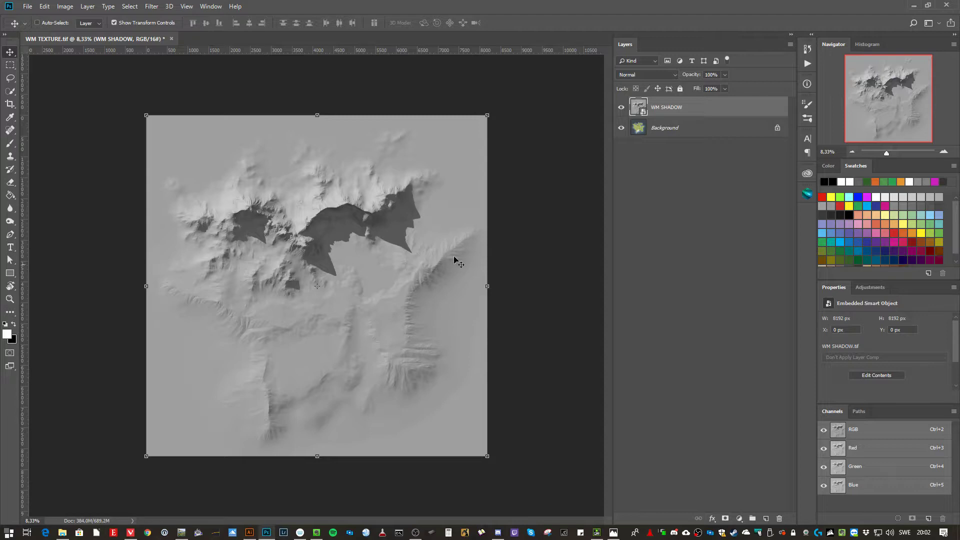
{"action": "left_click", "coordinate": [640, 75]}
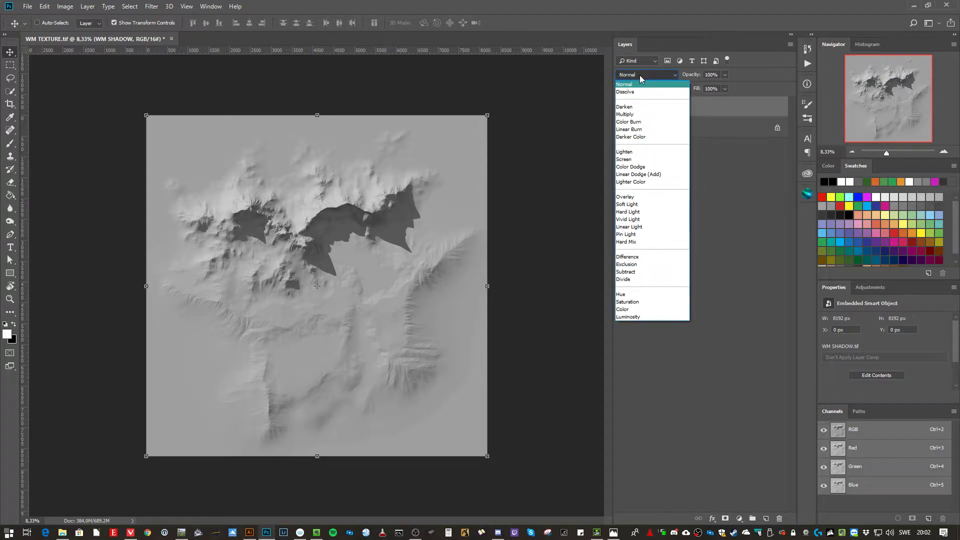
{"action": "left_click", "coordinate": [636, 114]}
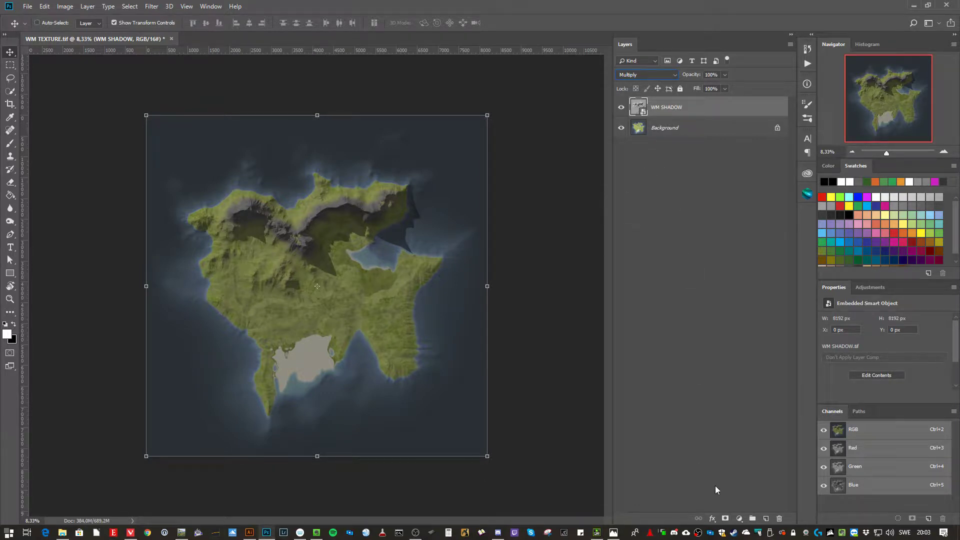
Add a Brightness/Contrast adjustment layer above WM SHADOW with brightness 70 and contrast 23
{"action": "left_click", "coordinate": [740, 519]}
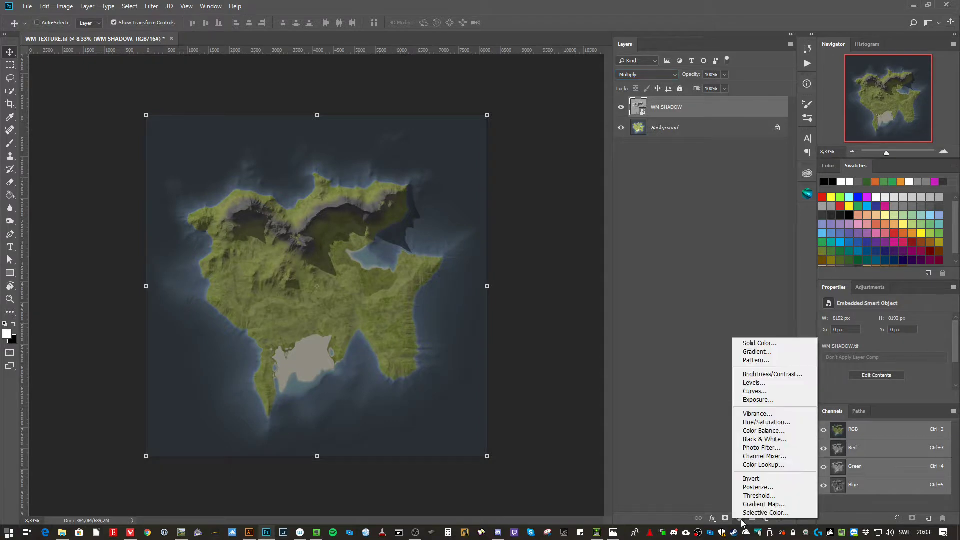
{"action": "left_click", "coordinate": [787, 377]}
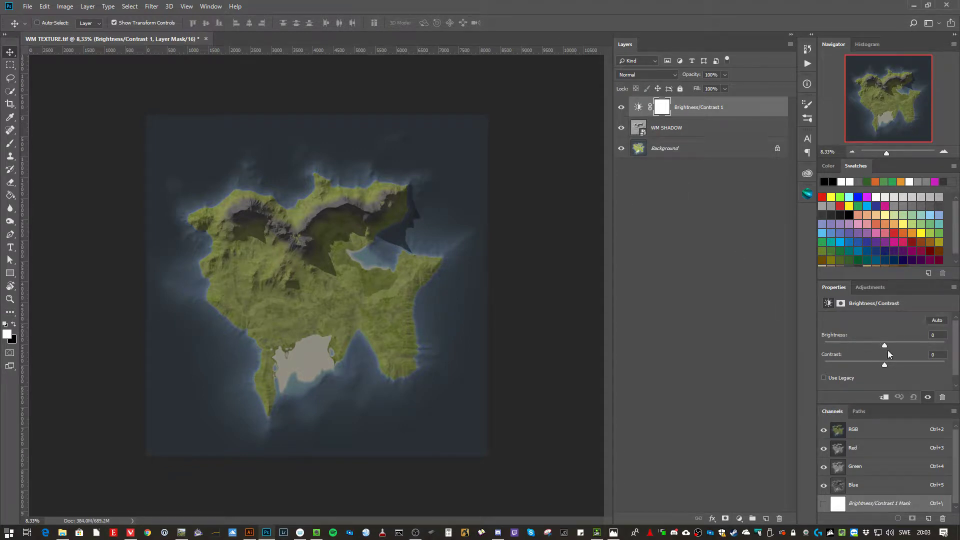
{"action": "left_click_drag", "start_coordinate": [884, 347], "coordinate": [913, 346]}
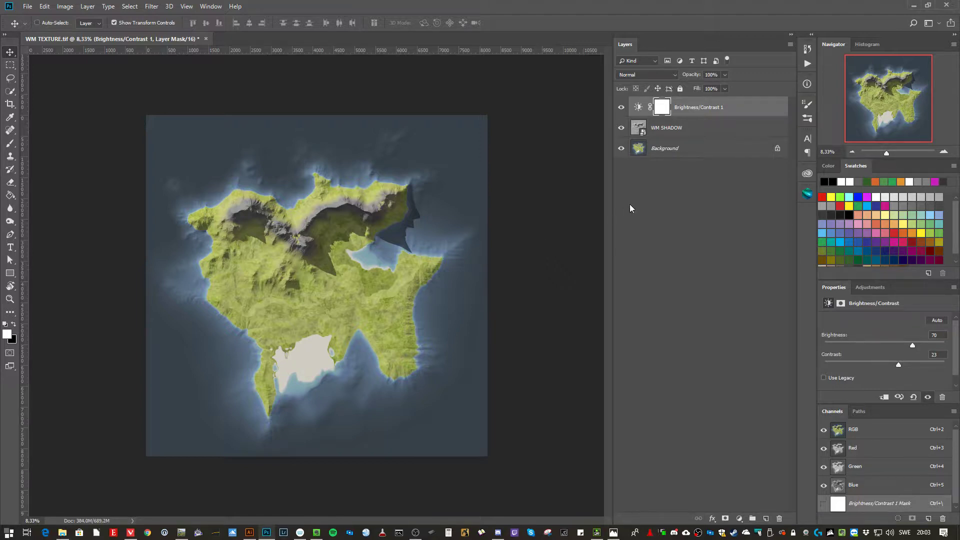
Place WM ELEVATION.tif as an embedded layer directly above the Background layer, beneath WM SHADOW
{"action": "left_click", "coordinate": [657, 150]}
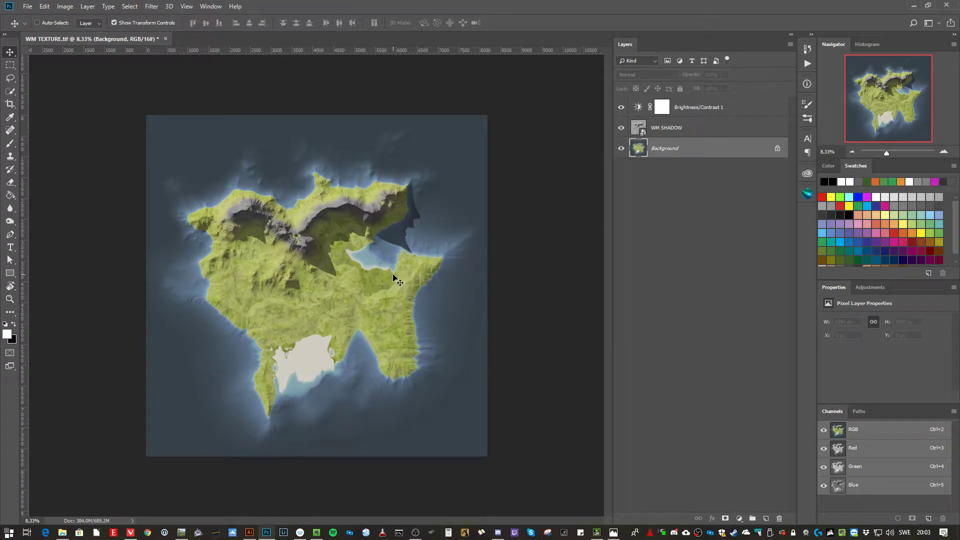
{"action": "left_click", "coordinate": [27, 6]}
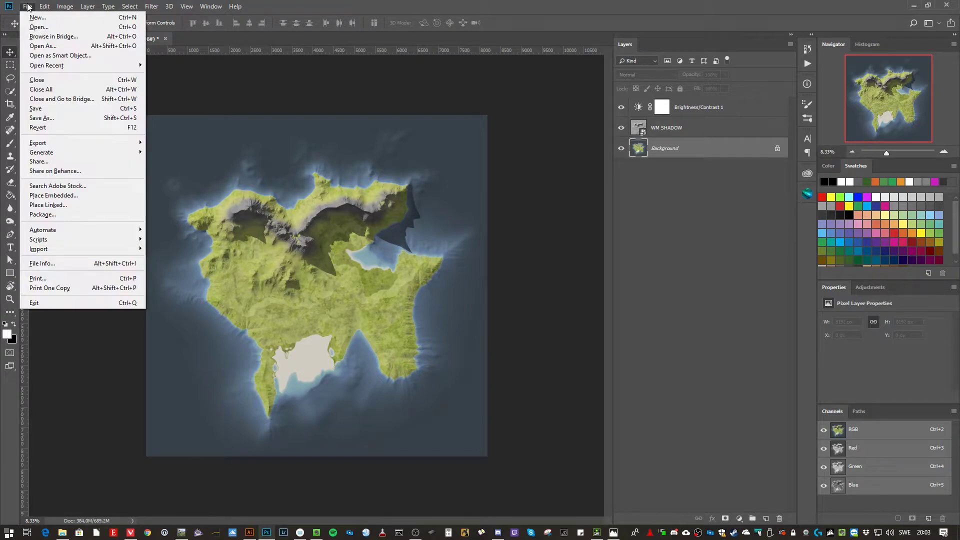
{"action": "left_click", "coordinate": [54, 196]}
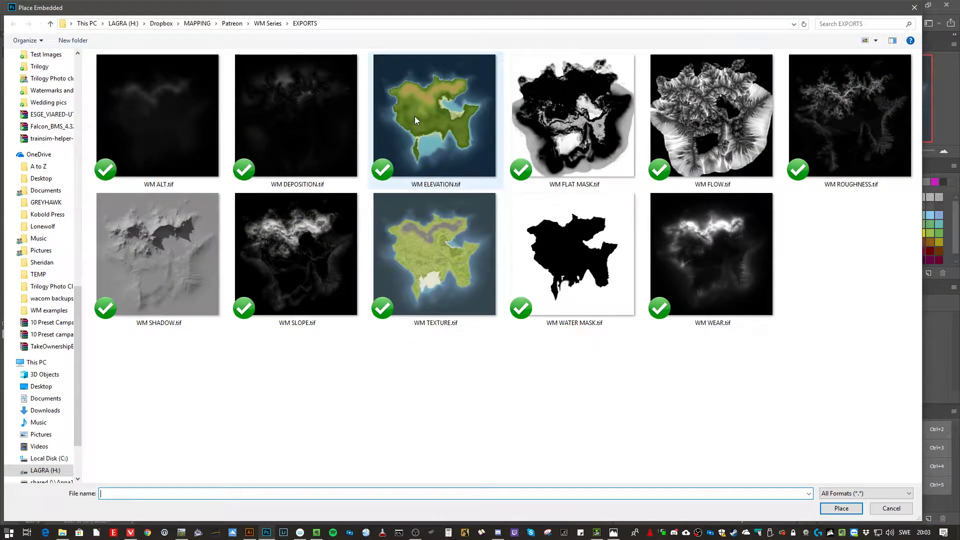
{"action": "left_click", "coordinate": [416, 119]}
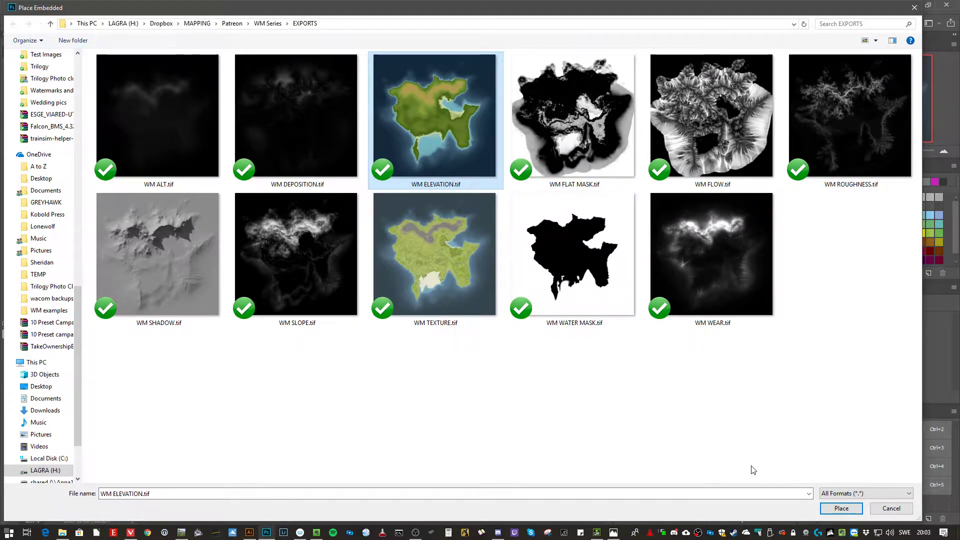
{"action": "left_click", "coordinate": [841, 509]}
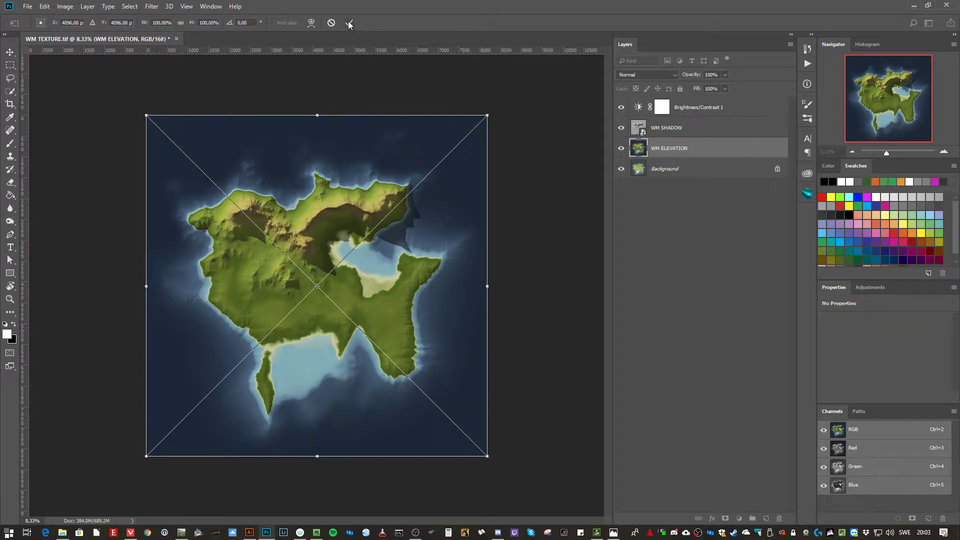
{"action": "left_click", "coordinate": [349, 22]}
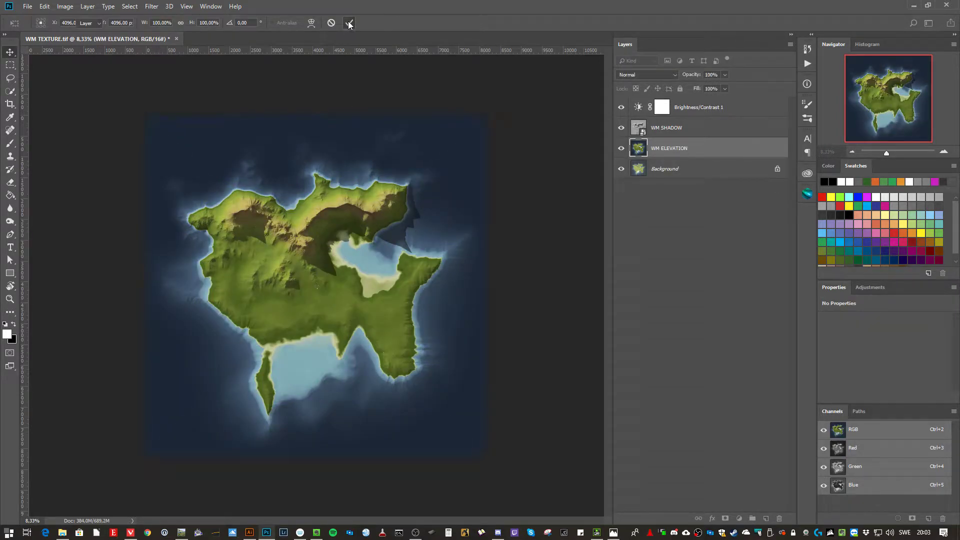
Move the WM ELEVATION layer to the top of the stack and return it to directly below WM SHADOW
{"action": "left_click", "coordinate": [663, 171]}
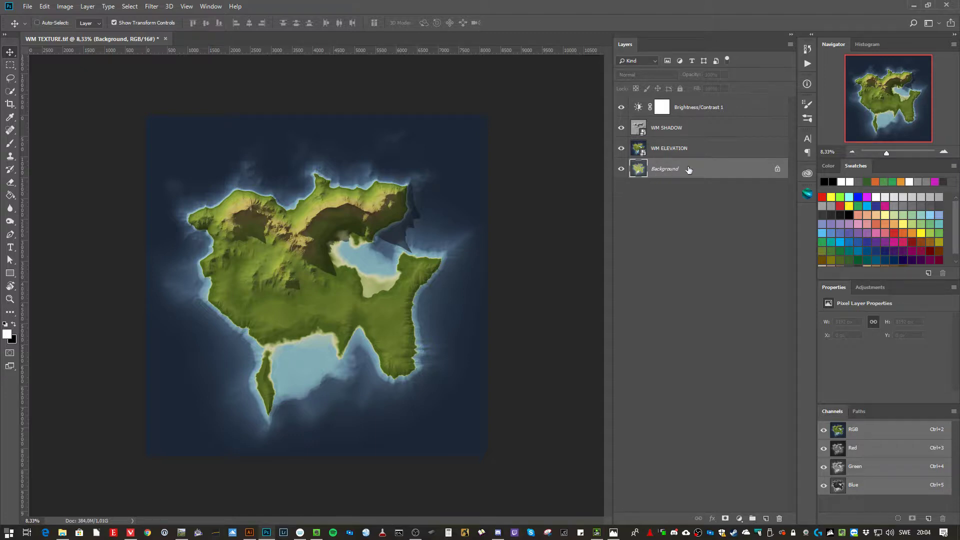
{"action": "left_click", "coordinate": [665, 151]}
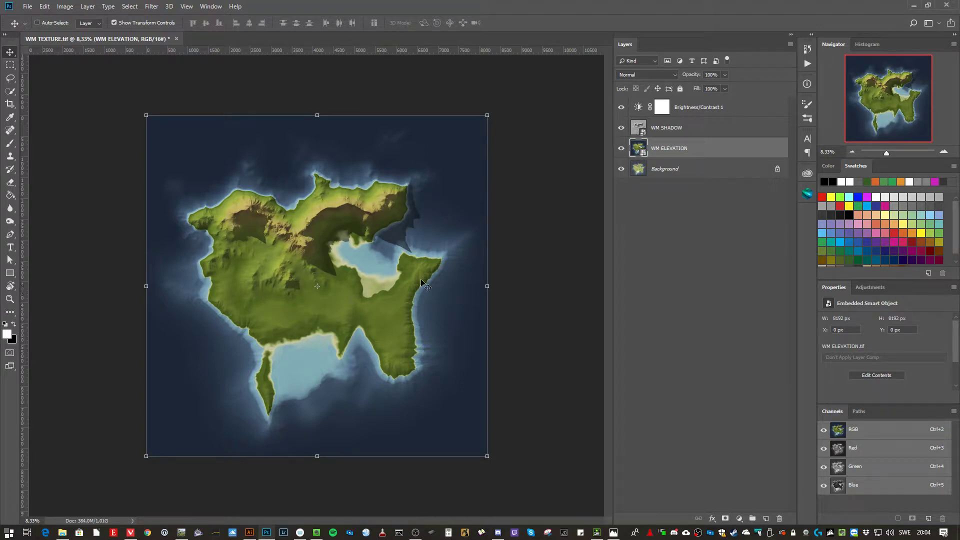
{"action": "left_click_drag", "start_coordinate": [686, 149], "coordinate": [685, 100]}
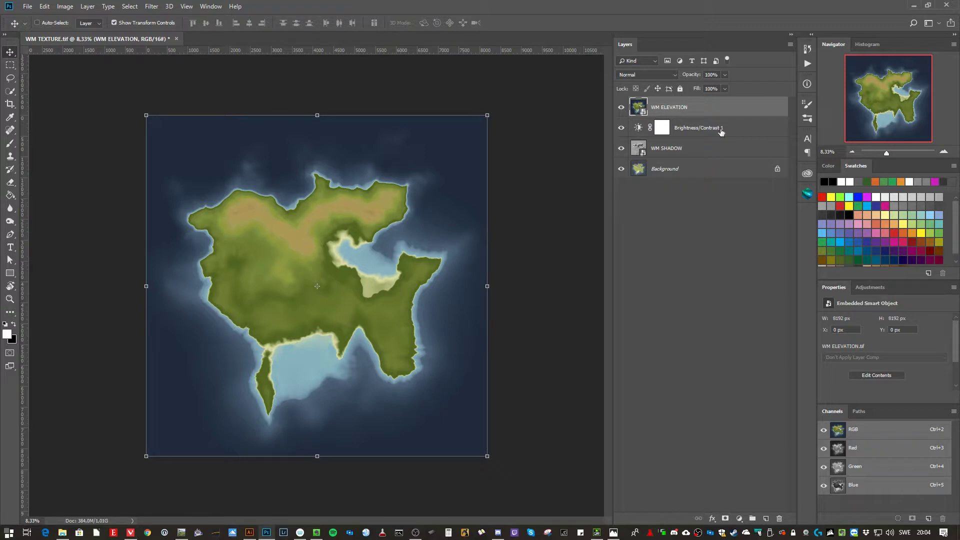
{"action": "left_click_drag", "start_coordinate": [693, 122], "coordinate": [690, 150]}
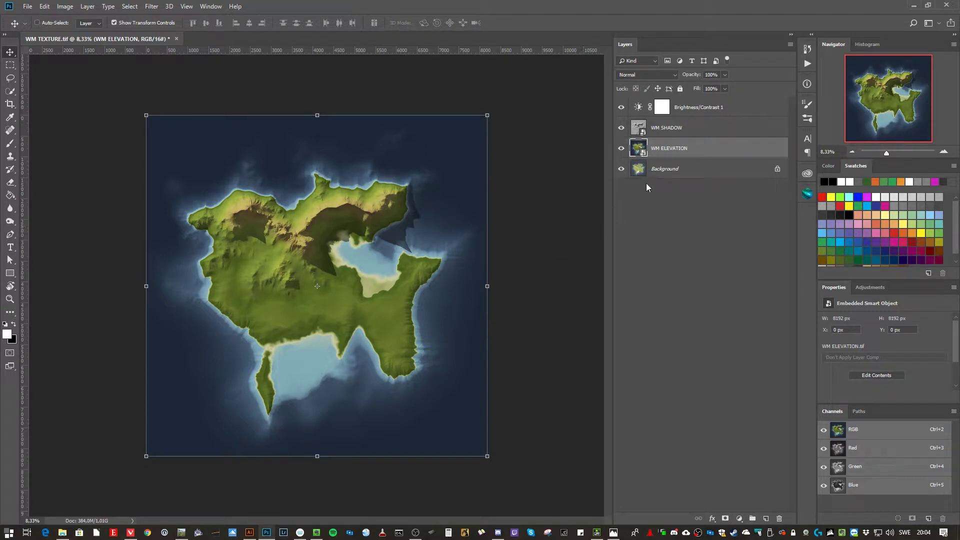
Place WM ALT.tif as an embedded layer and move it to the top of the layer stack
{"action": "left_click", "coordinate": [27, 7]}
{"action": "left_click", "coordinate": [77, 192]}
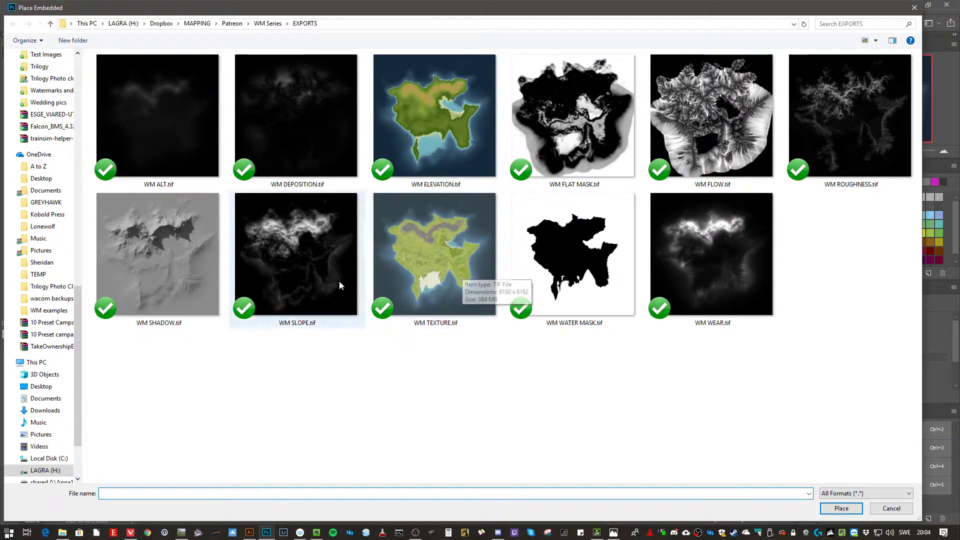
{"action": "left_click", "coordinate": [167, 130]}
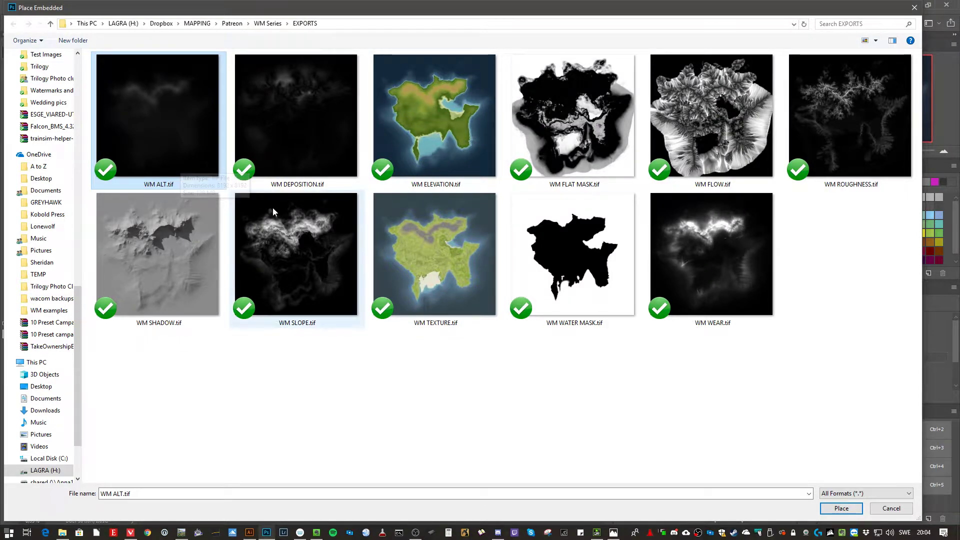
{"action": "left_click", "coordinate": [845, 510]}
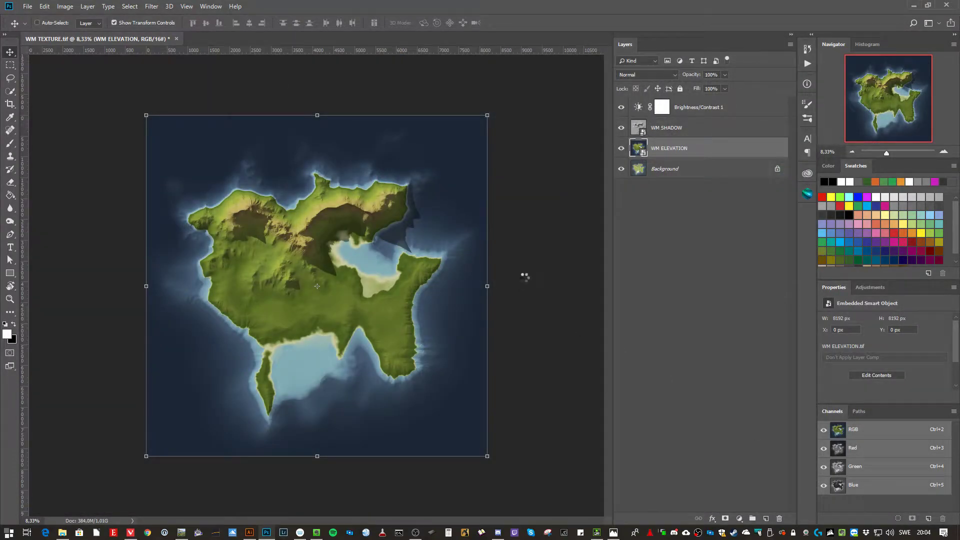
{"action": "left_click", "coordinate": [349, 23]}
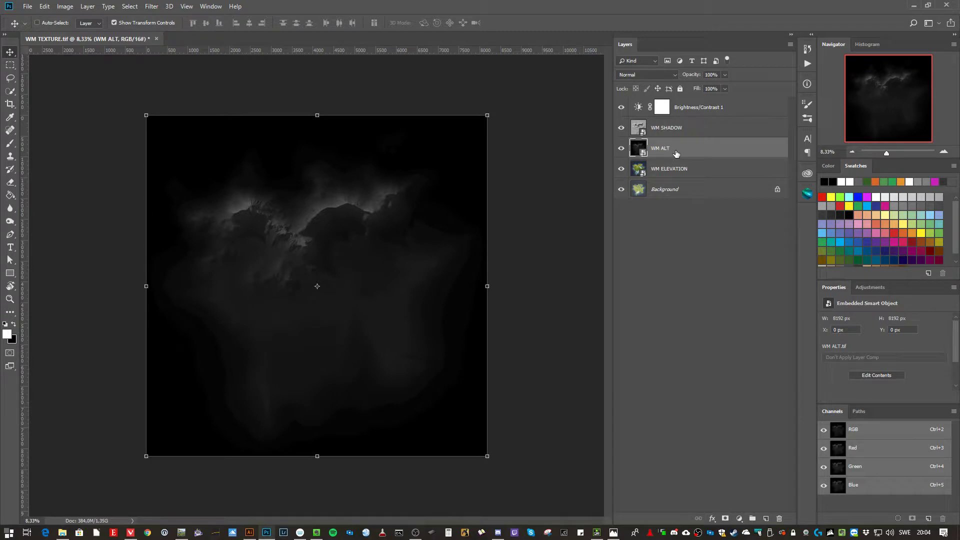
{"action": "left_click_drag", "start_coordinate": [676, 153], "coordinate": [672, 105]}
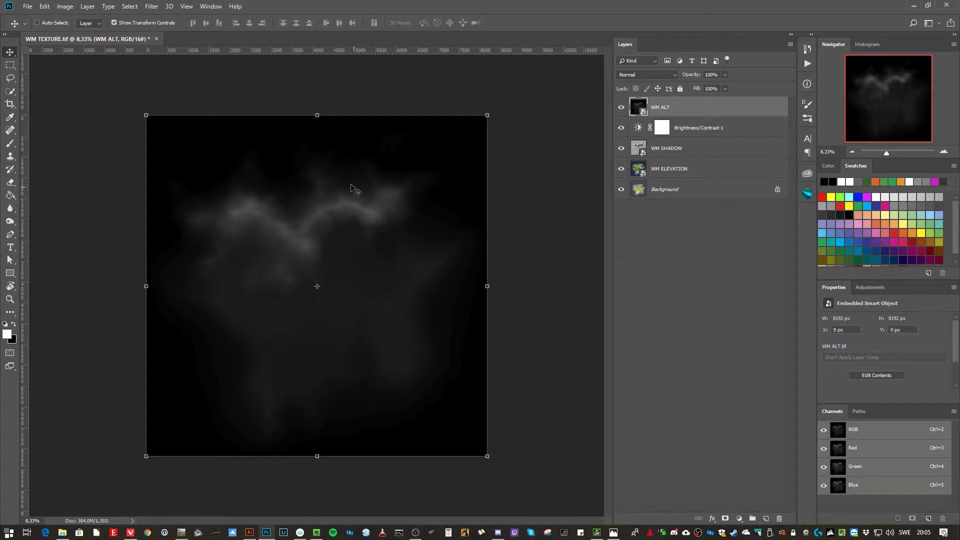
Place WM FLAT MASK.tif as an embedded layer above WM ALT and hide both of these layers
{"action": "left_click", "coordinate": [28, 7]}
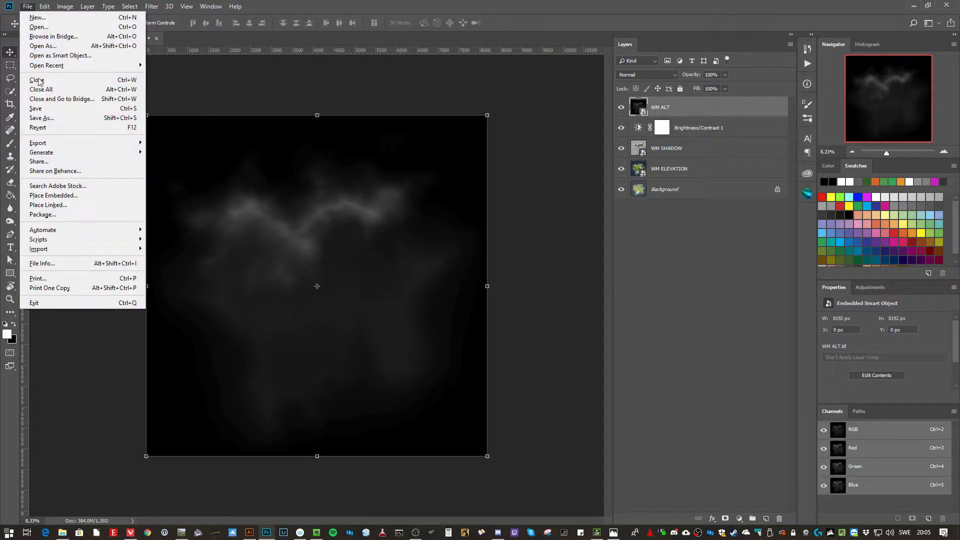
{"action": "left_click", "coordinate": [55, 196]}
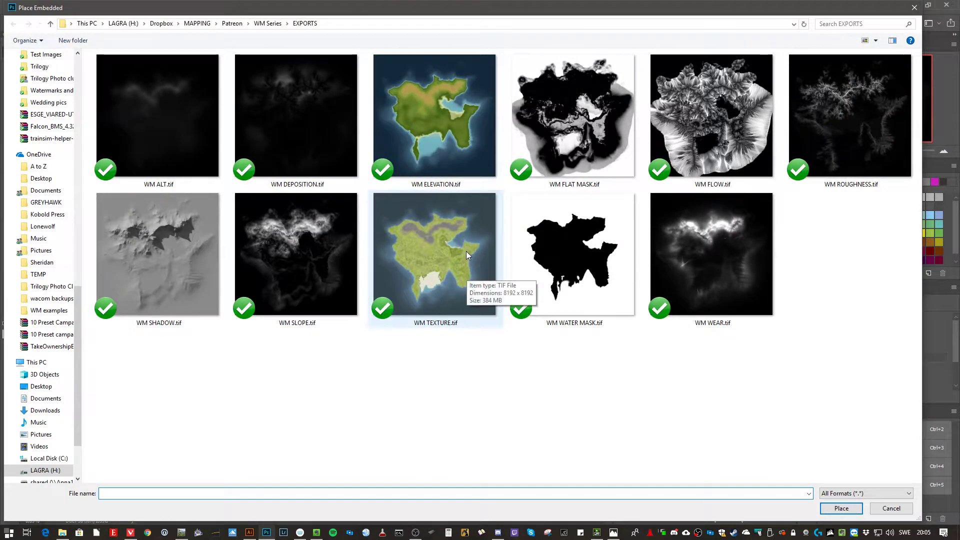
{"action": "left_click", "coordinate": [577, 129]}
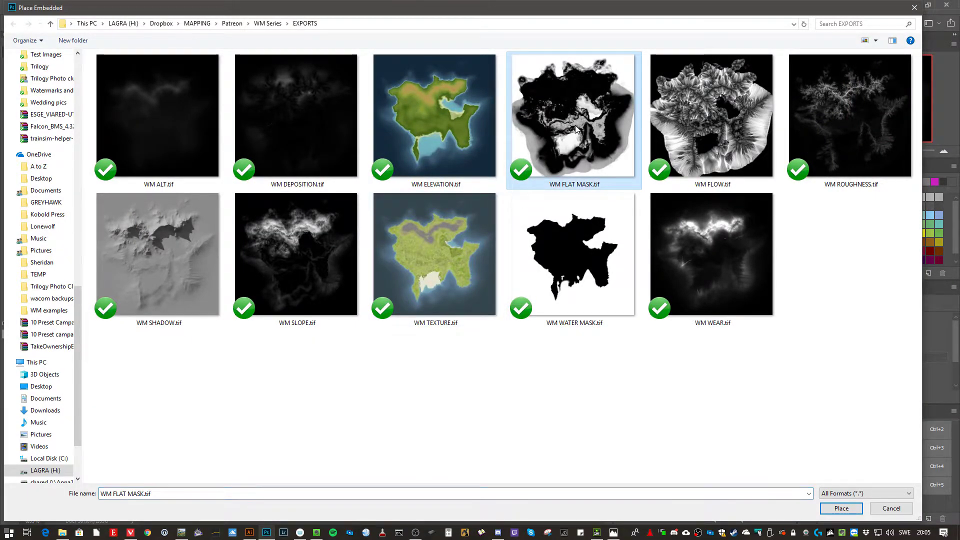
{"action": "left_click", "coordinate": [841, 509]}
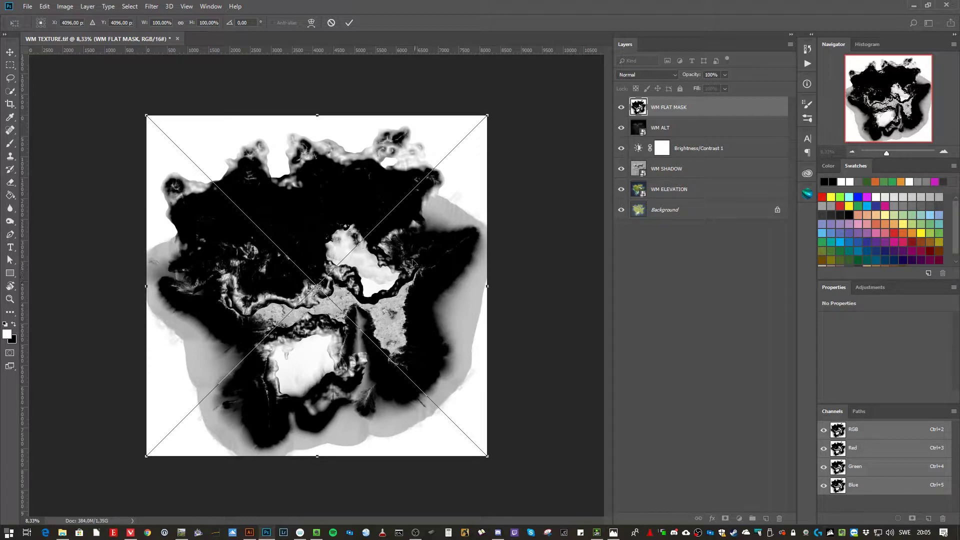
{"action": "left_click", "coordinate": [349, 22]}
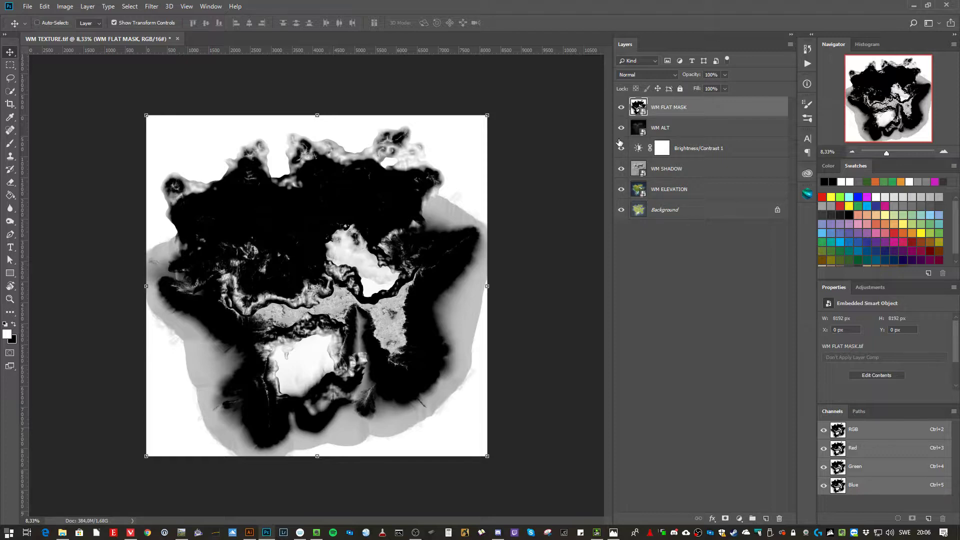
{"action": "left_click", "coordinate": [622, 108]}
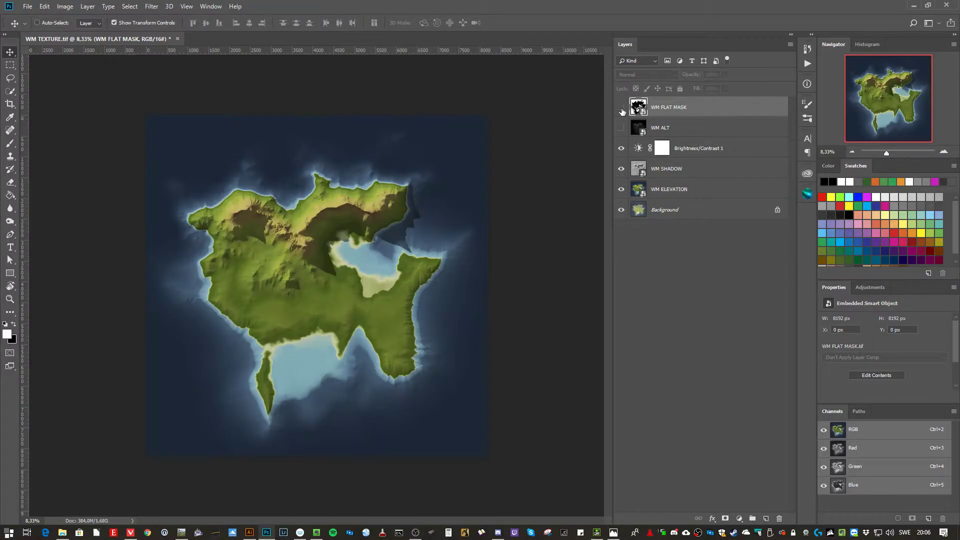
Toggle the WM FLAT MASK layer's visibility to compare the mask with the island map, ending with it hidden
{"action": "left_click", "coordinate": [622, 108]}
{"action": "left_click", "coordinate": [622, 108]}
{"action": "left_click", "coordinate": [622, 108]}
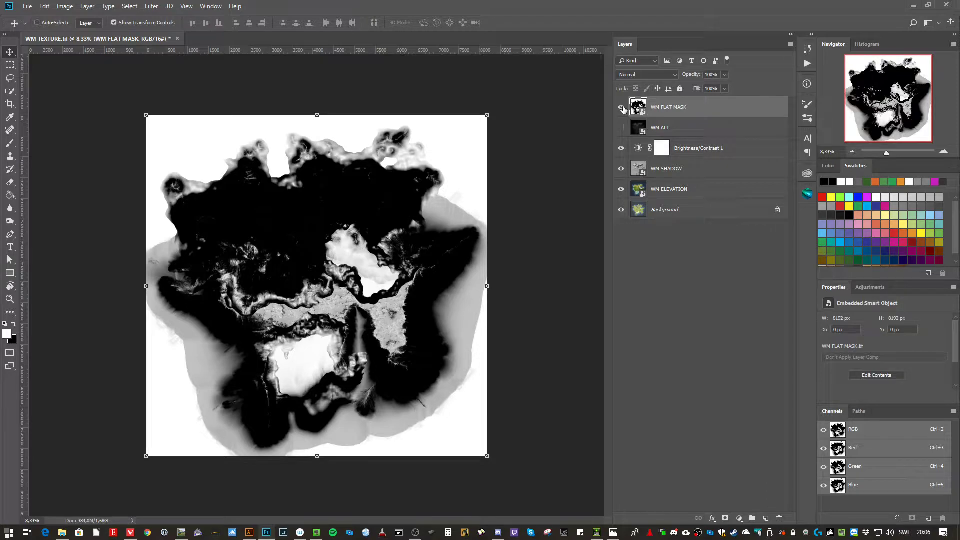
{"action": "left_click", "coordinate": [622, 108]}
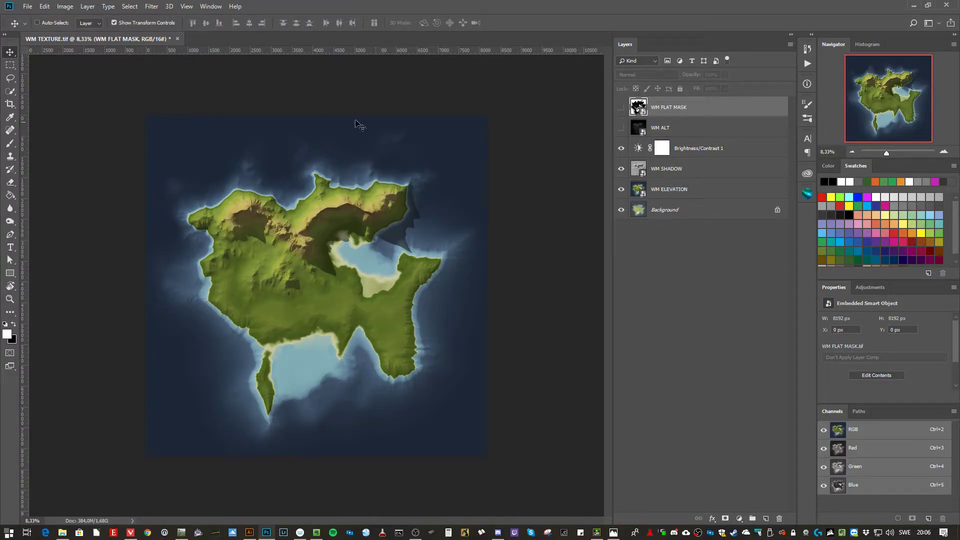
Place WM SLOPE.tif as an embedded layer above WM FLAT MASK and hide it
{"action": "left_click", "coordinate": [27, 7]}
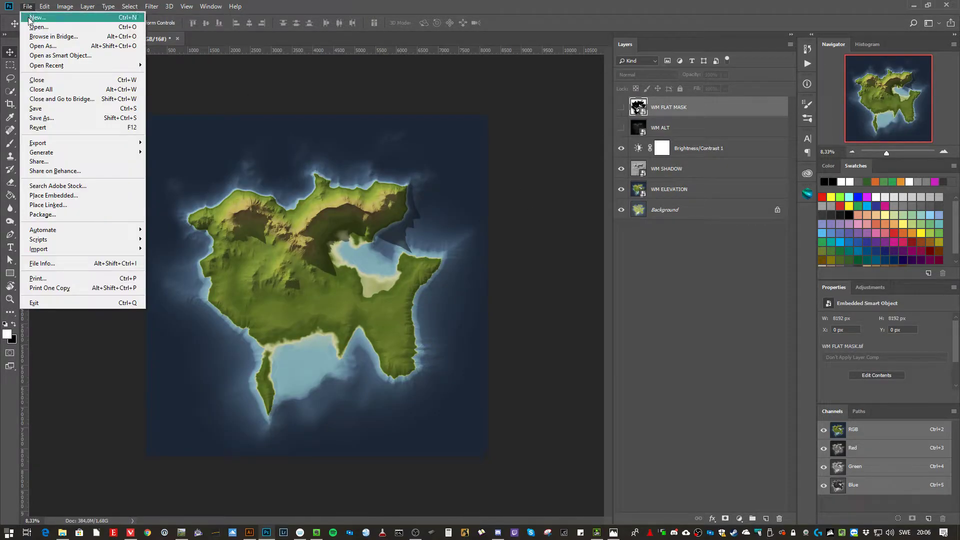
{"action": "left_click", "coordinate": [47, 198]}
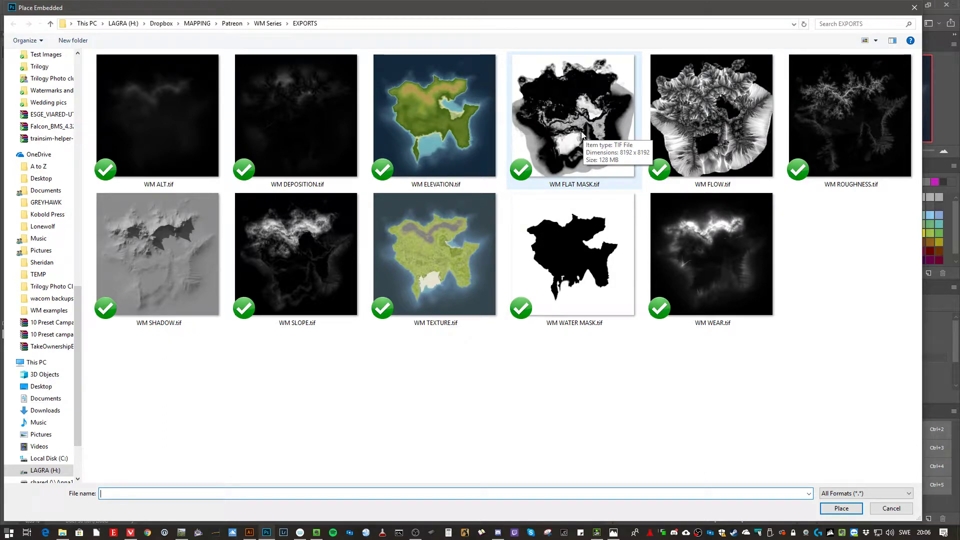
{"action": "left_click", "coordinate": [306, 249]}
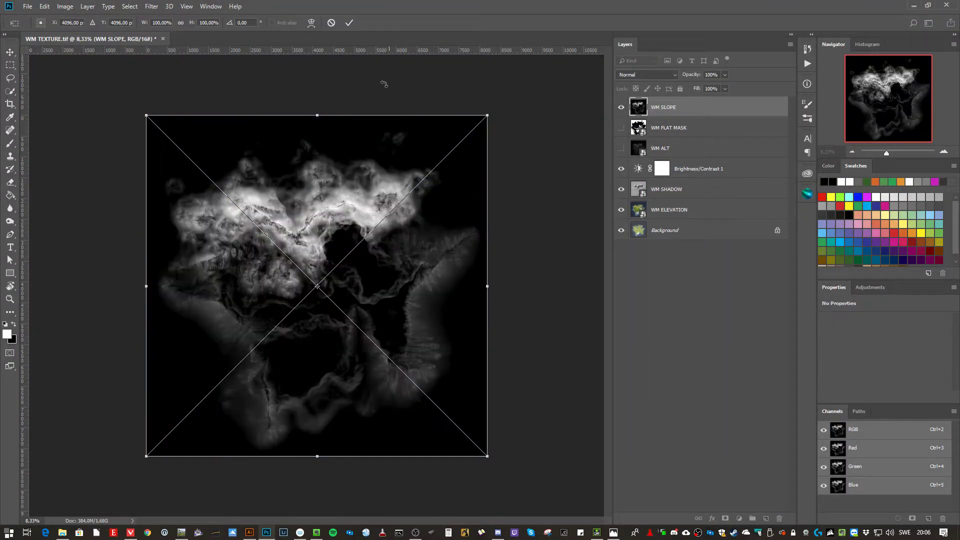
{"action": "left_click", "coordinate": [349, 22]}
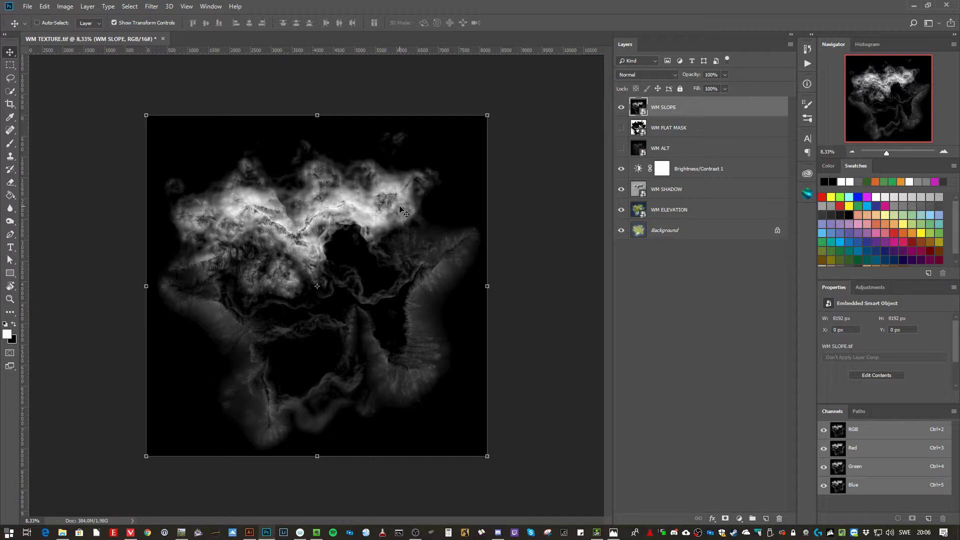
{"action": "left_click", "coordinate": [621, 107]}
{"action": "left_click", "coordinate": [620, 107]}
{"action": "left_click", "coordinate": [620, 107]}
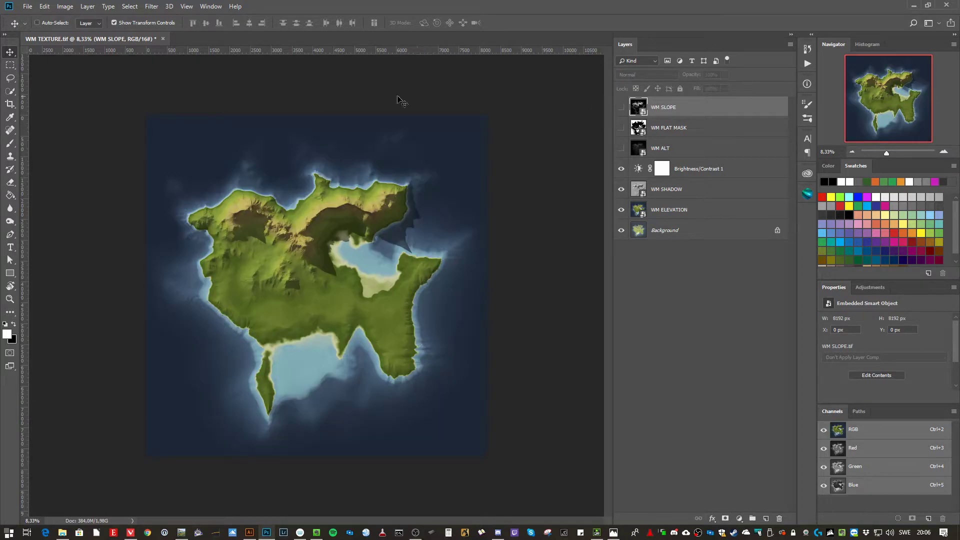
Place WM DEPOSITION.tif as an embedded layer above WM SLOPE and hide it
{"action": "left_click", "coordinate": [24, 7]}
{"action": "left_click", "coordinate": [40, 195]}
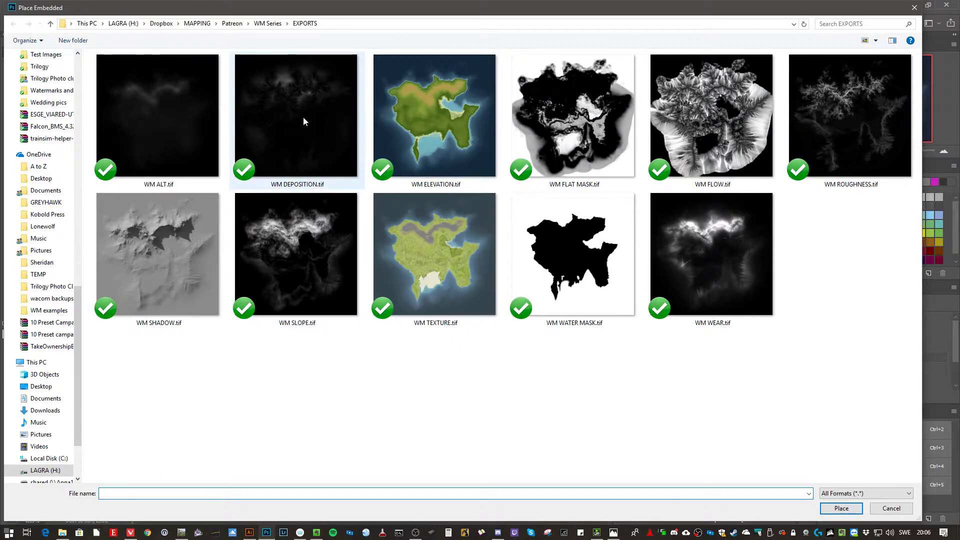
{"action": "left_click", "coordinate": [298, 102]}
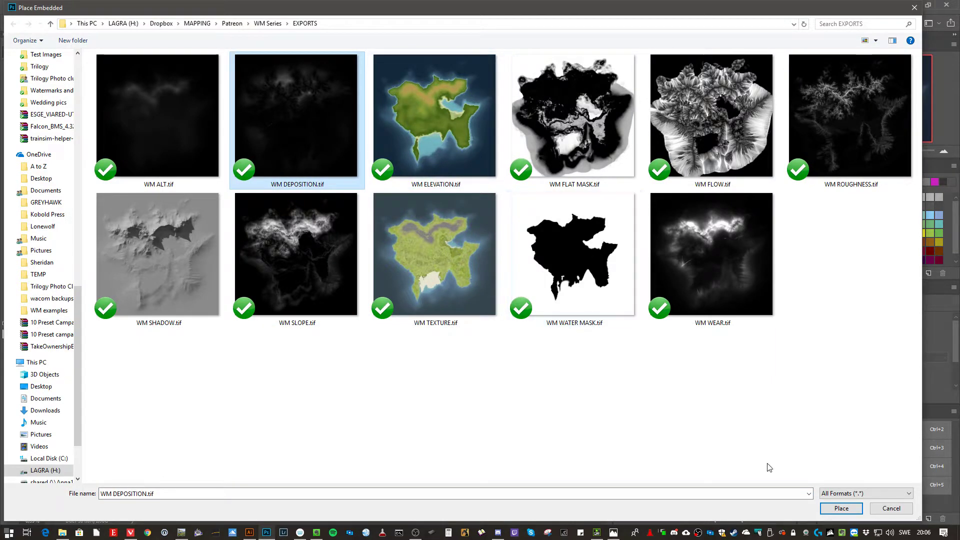
{"action": "left_click", "coordinate": [842, 508]}
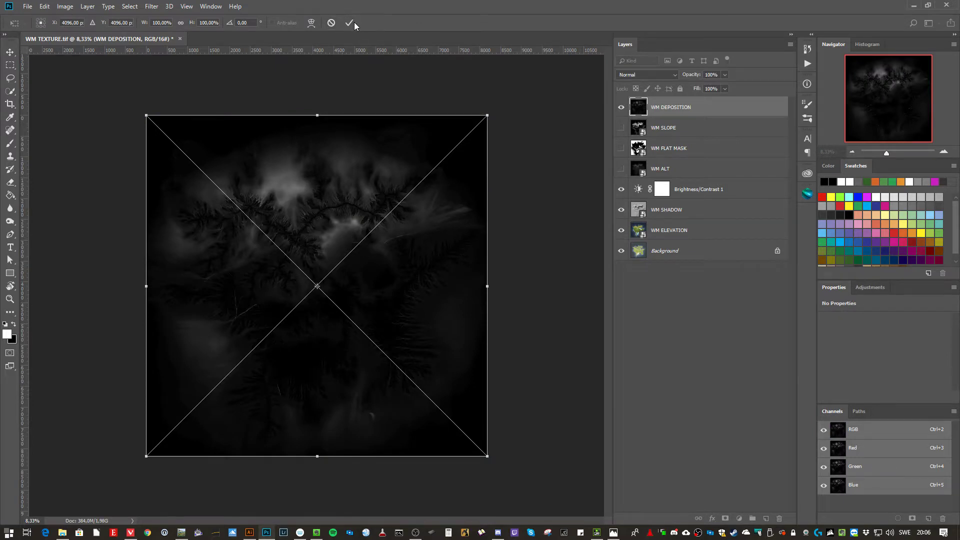
{"action": "left_click", "coordinate": [350, 23]}
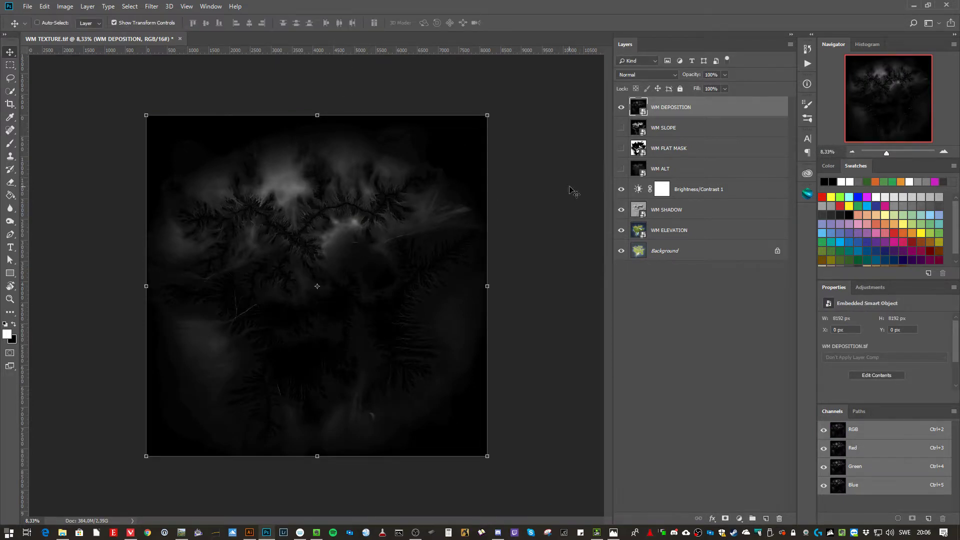
{"action": "left_click", "coordinate": [622, 108]}
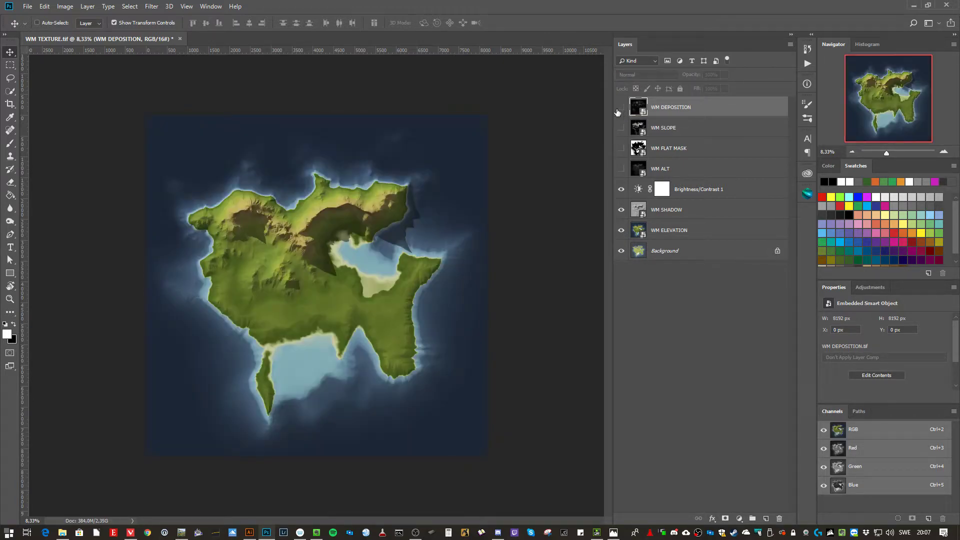
Place WM FLOW.tif as an embedded layer above WM DEPOSITION and hide it
{"action": "left_click", "coordinate": [35, 6]}
{"action": "left_click", "coordinate": [55, 197]}
{"action": "left_click", "coordinate": [704, 148]}
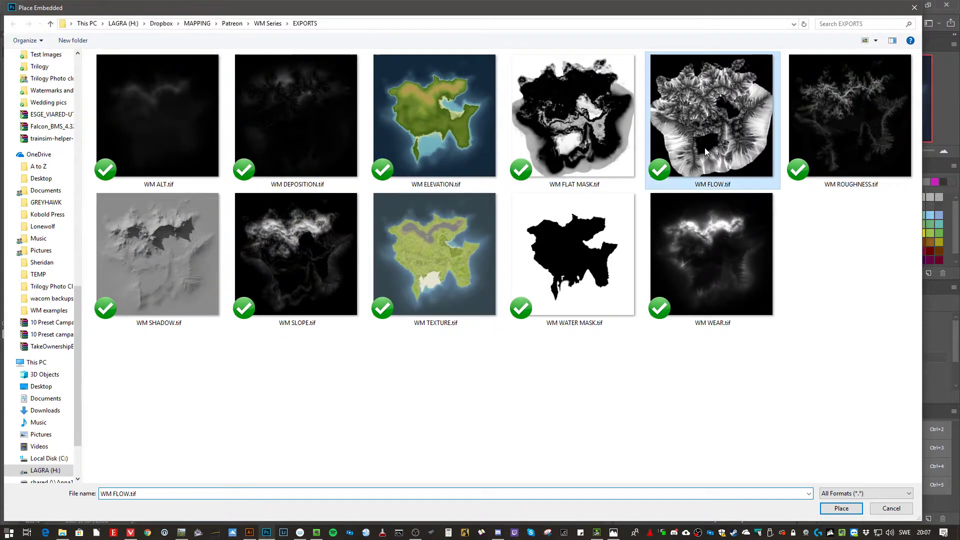
{"action": "left_click", "coordinate": [842, 510]}
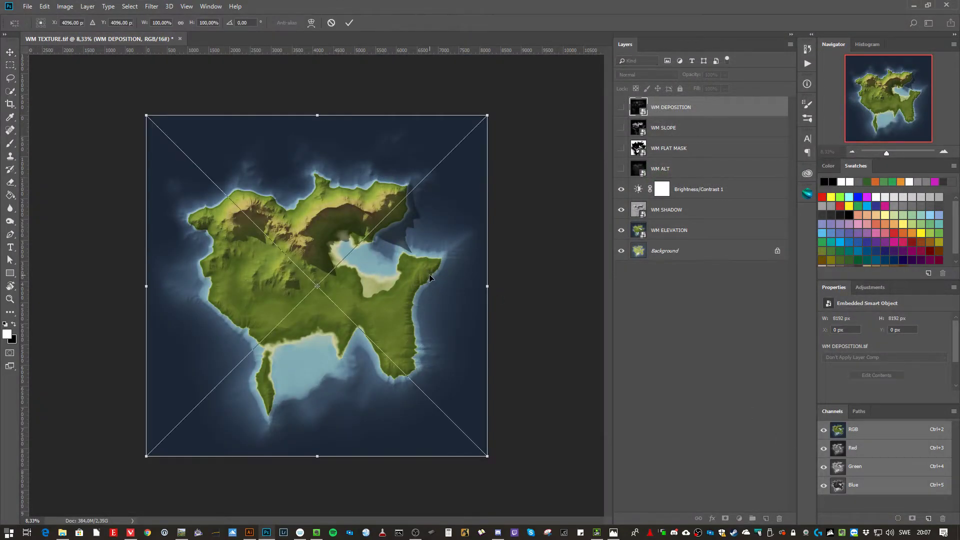
{"action": "left_click", "coordinate": [349, 22]}
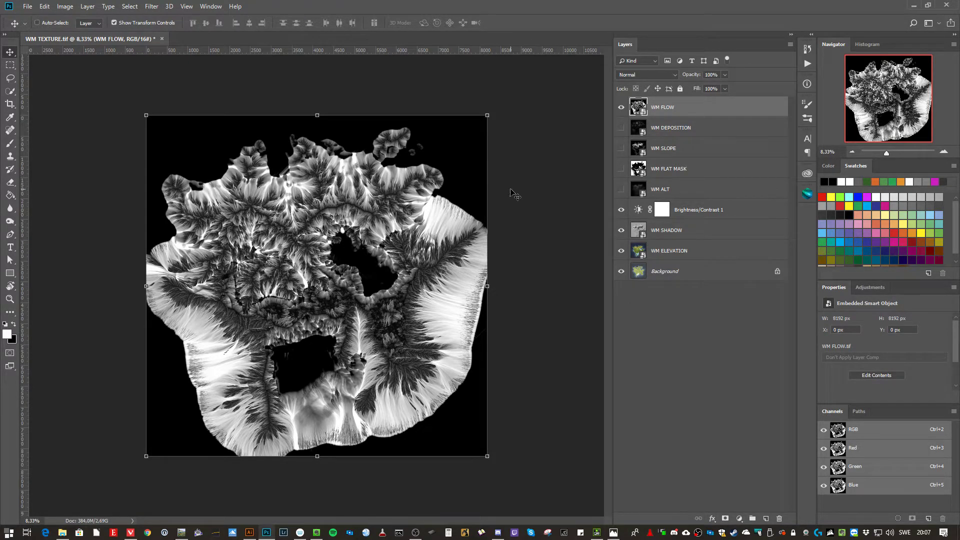
{"action": "left_click", "coordinate": [621, 109]}
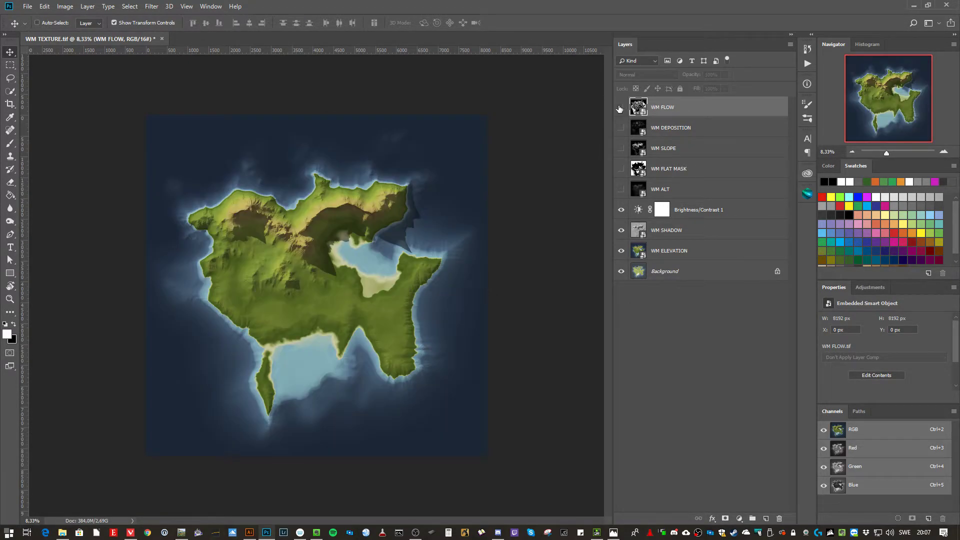
Place WM WEAR.tif as an embedded layer above WM FLOW and hide it
{"action": "left_click", "coordinate": [27, 6]}
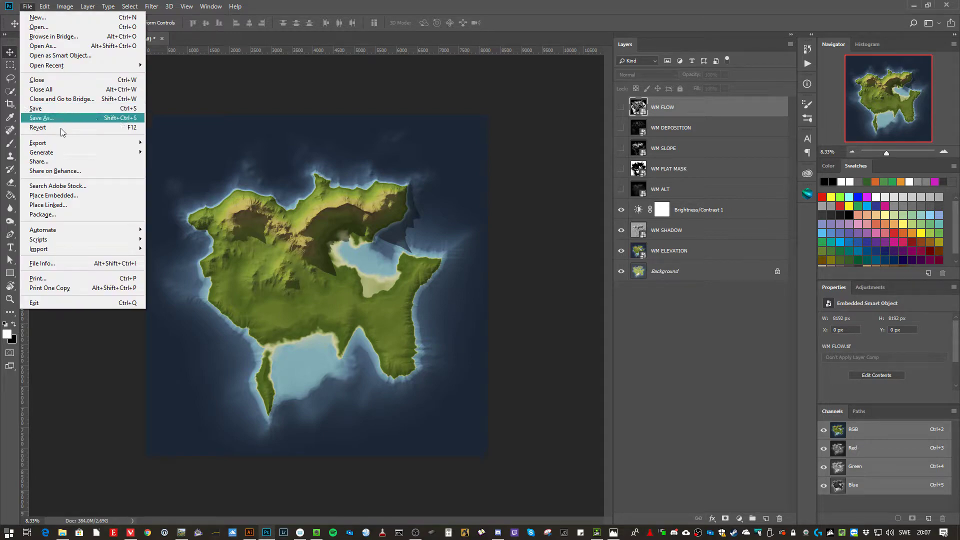
{"action": "left_click", "coordinate": [61, 195]}
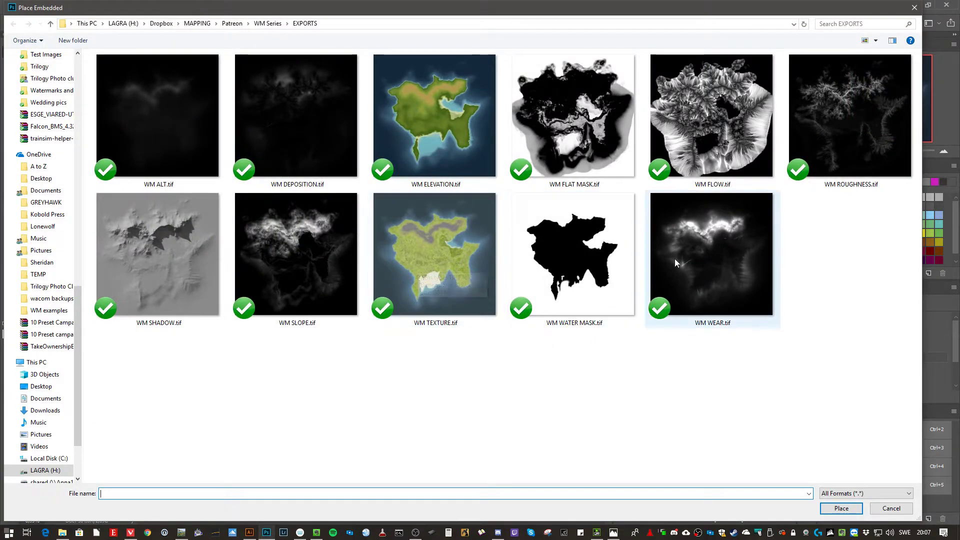
{"action": "left_click", "coordinate": [735, 239]}
{"action": "left_click", "coordinate": [858, 509]}
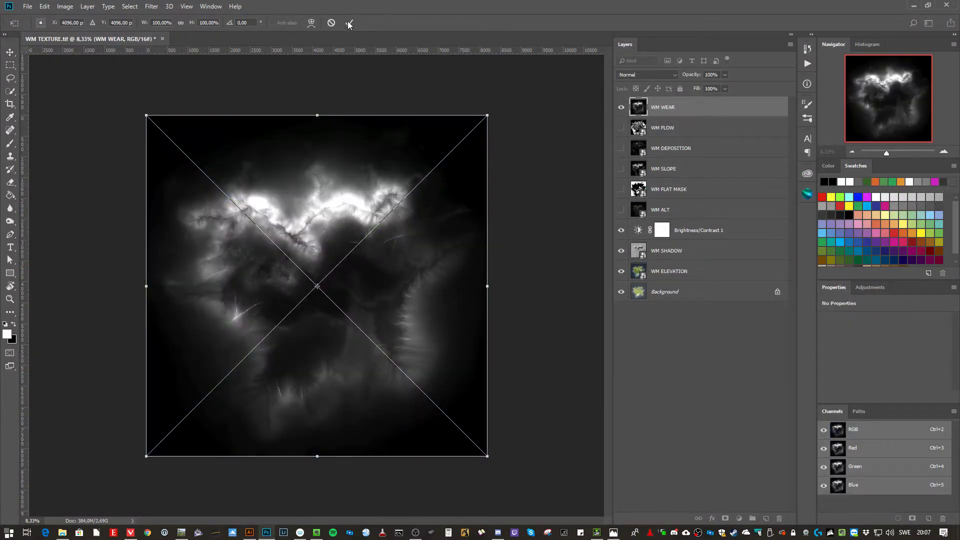
{"action": "left_click", "coordinate": [348, 23]}
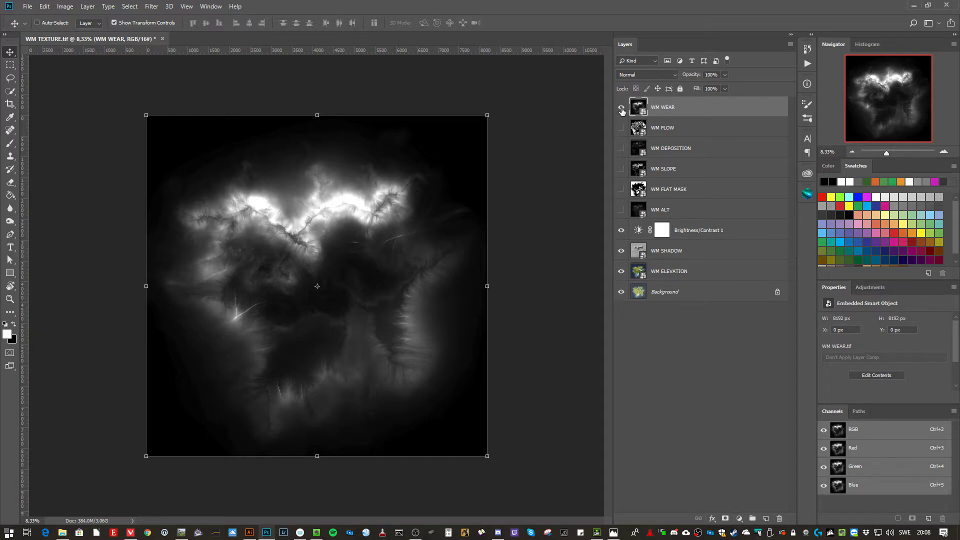
{"action": "left_click", "coordinate": [621, 108]}
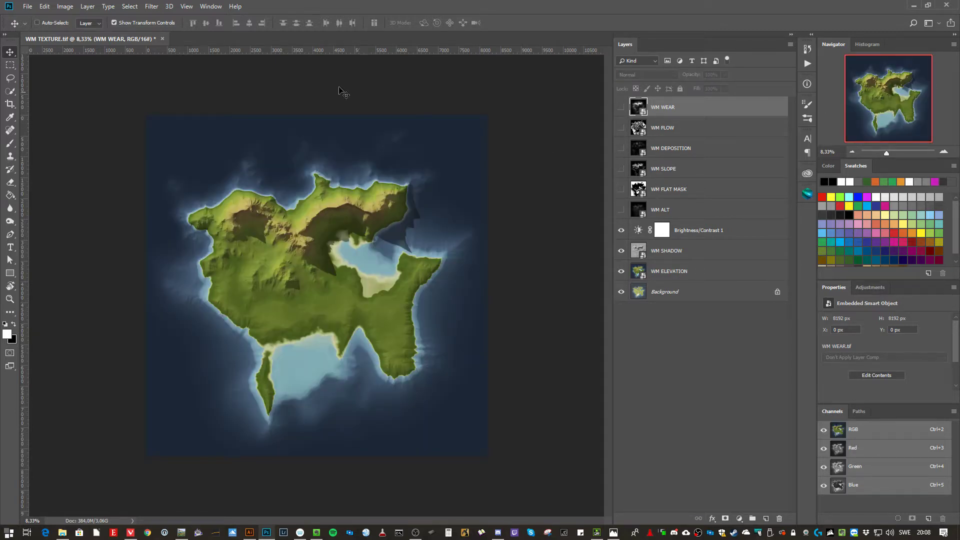
Place WM ROUGHNESS.tif as an embedded layer above WM WEAR and hide it
{"action": "left_click", "coordinate": [27, 6]}
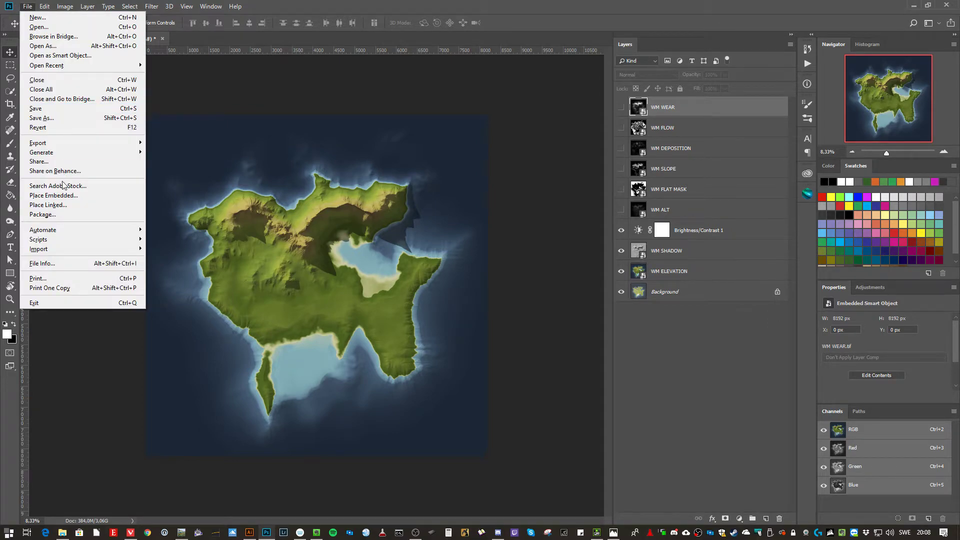
{"action": "left_click", "coordinate": [54, 195]}
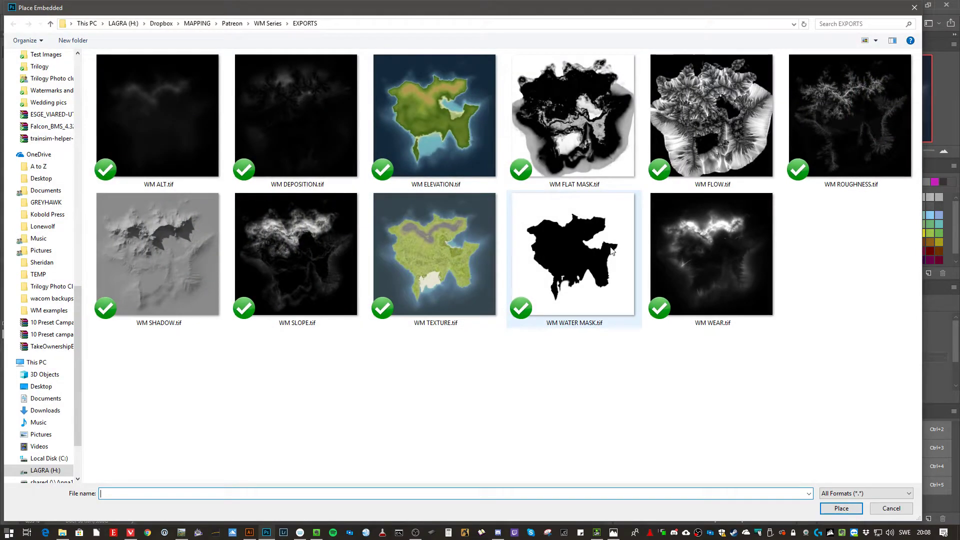
{"action": "left_click", "coordinate": [864, 137]}
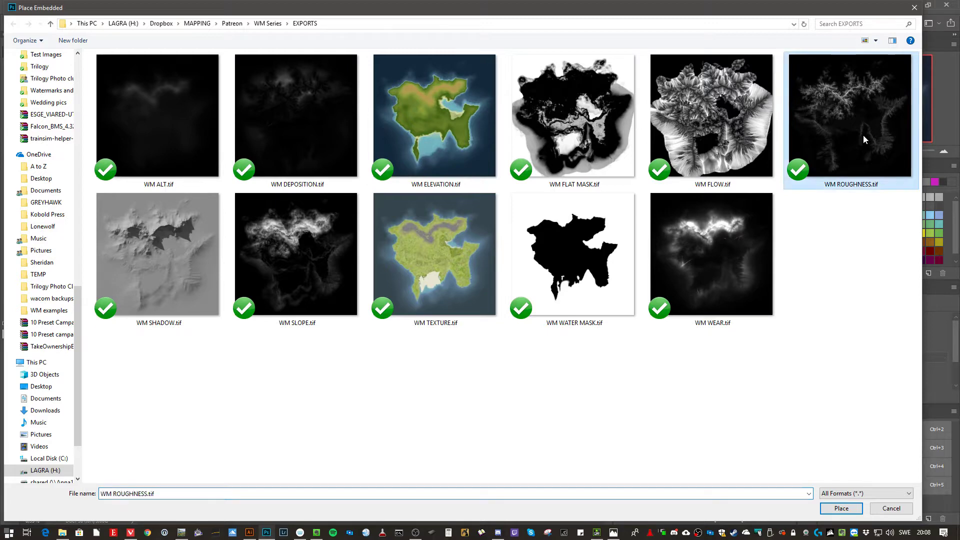
{"action": "left_click", "coordinate": [841, 508]}
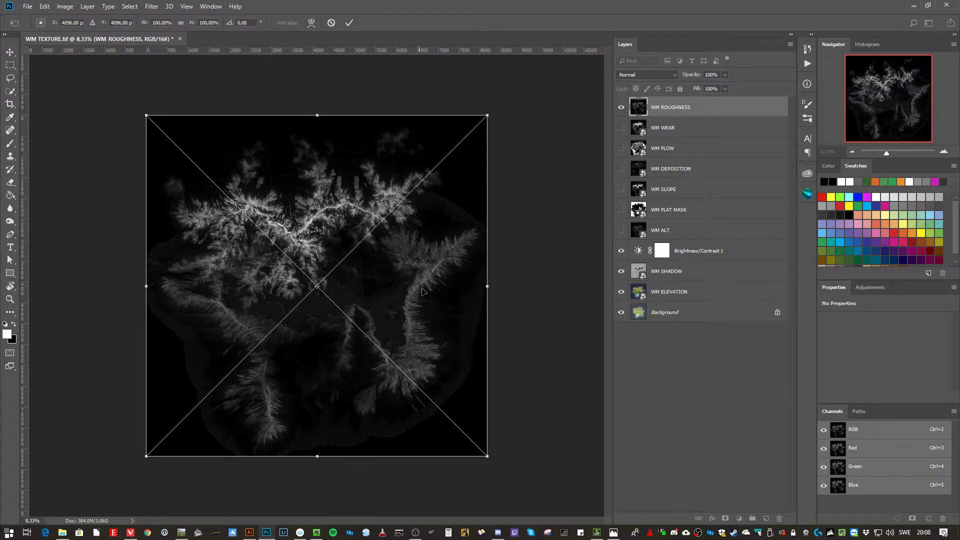
{"action": "left_click", "coordinate": [348, 23]}
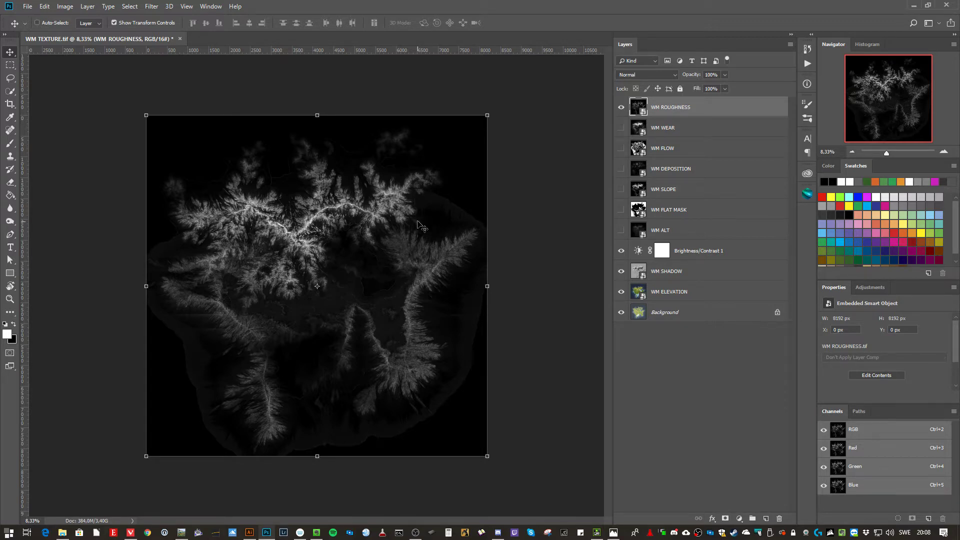
{"action": "left_click", "coordinate": [621, 109]}
Place WM WATER MASK.tif as an embedded layer above WM ROUGHNESS, preview the mask and leave it hidden
{"action": "left_click", "coordinate": [28, 6]}
{"action": "left_click", "coordinate": [103, 195]}
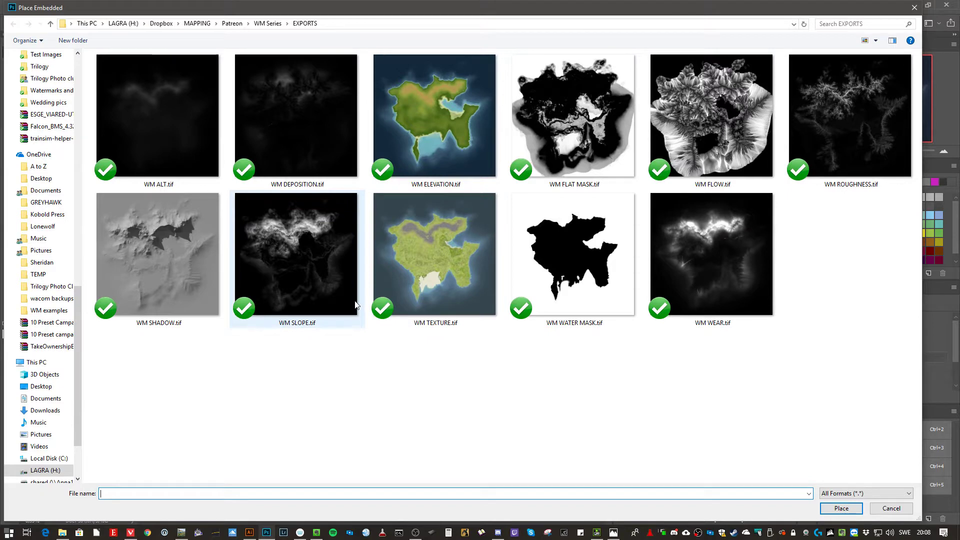
{"action": "left_click", "coordinate": [585, 265]}
{"action": "left_click", "coordinate": [833, 509]}
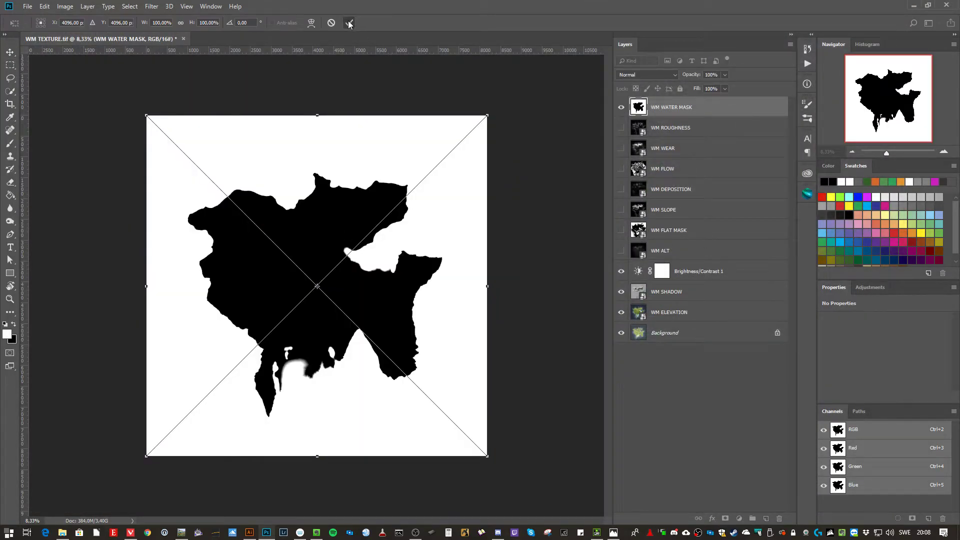
{"action": "left_click", "coordinate": [349, 24]}
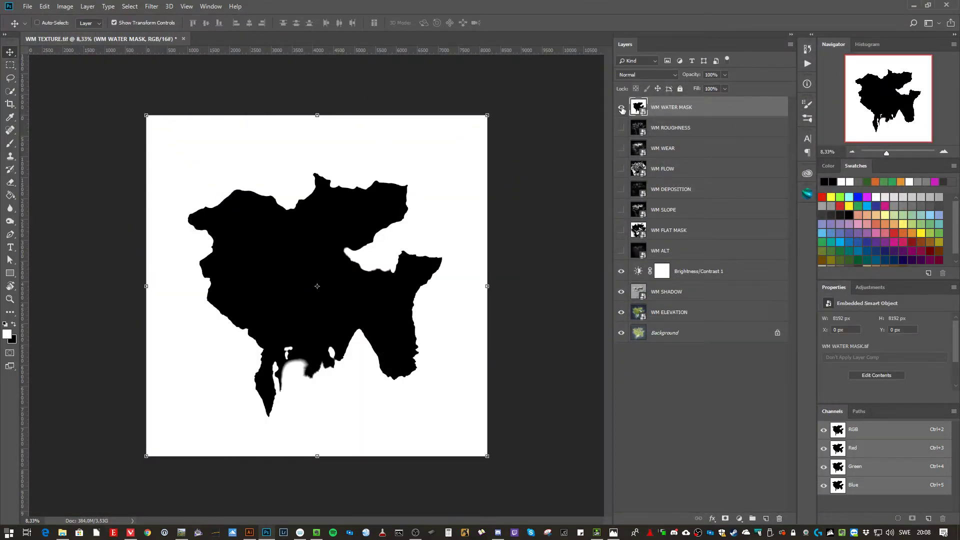
{"action": "left_click", "coordinate": [621, 108]}
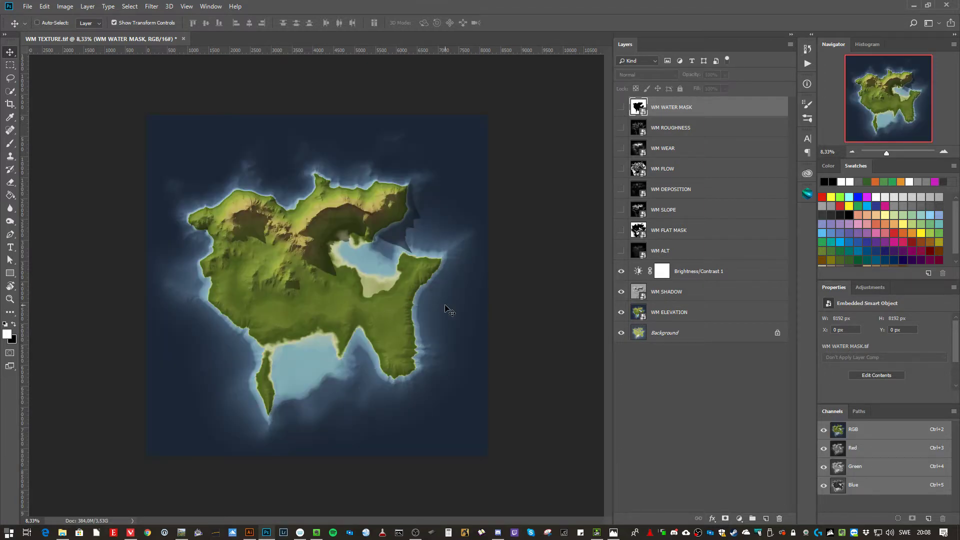
{"action": "left_click", "coordinate": [622, 107]}
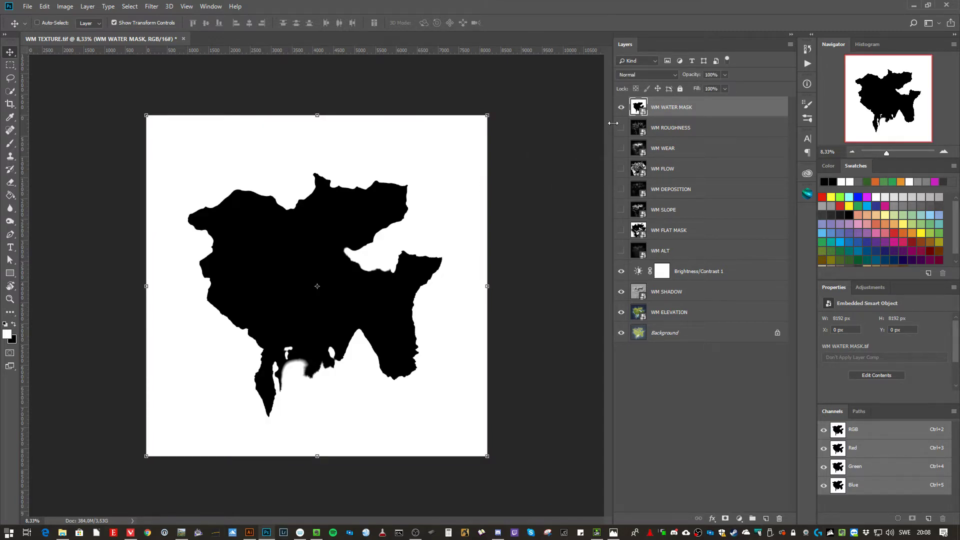
{"action": "left_click", "coordinate": [621, 108]}
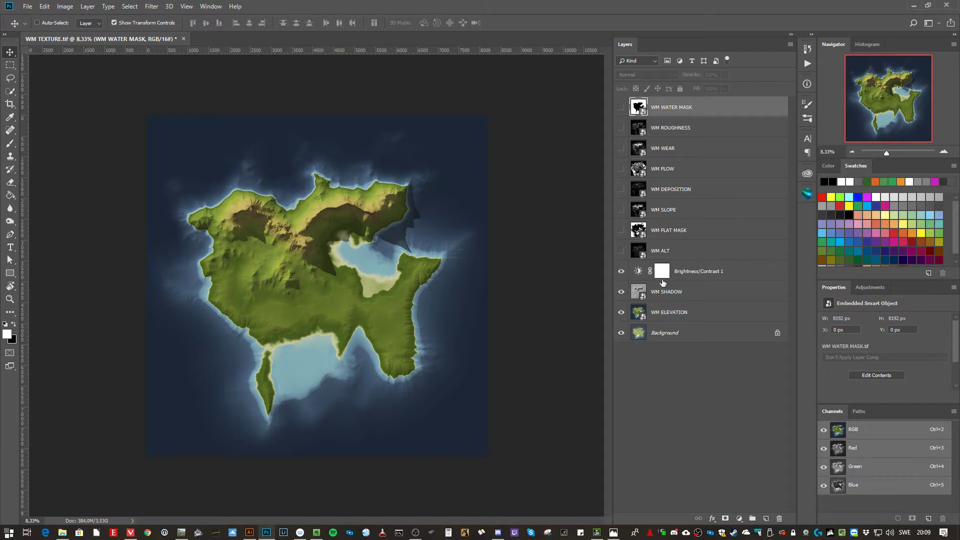
Convert the document's colour depth to 8 Bits/Channel, keeping the layers unmerged
{"action": "left_click", "coordinate": [66, 7]}
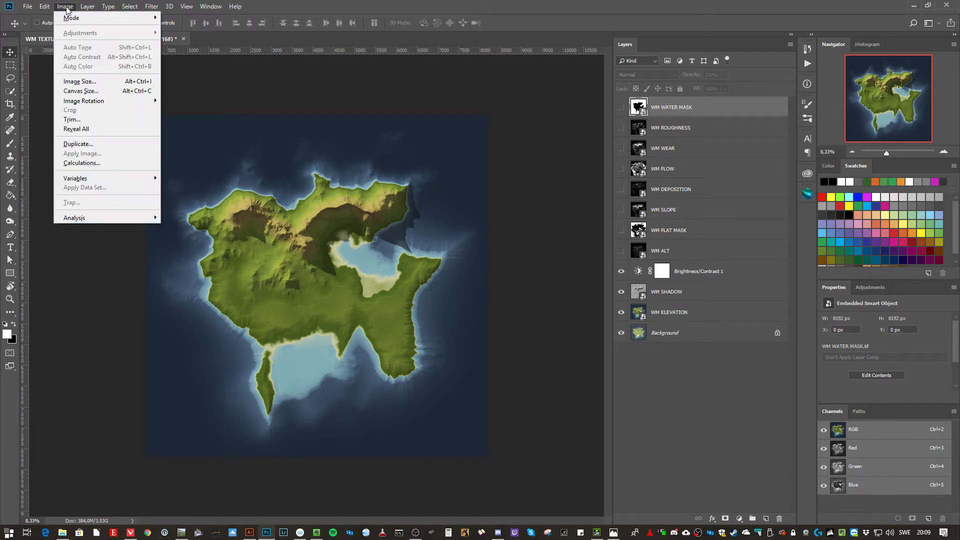
{"action": "mouse_move", "coordinate": [70, 19]}
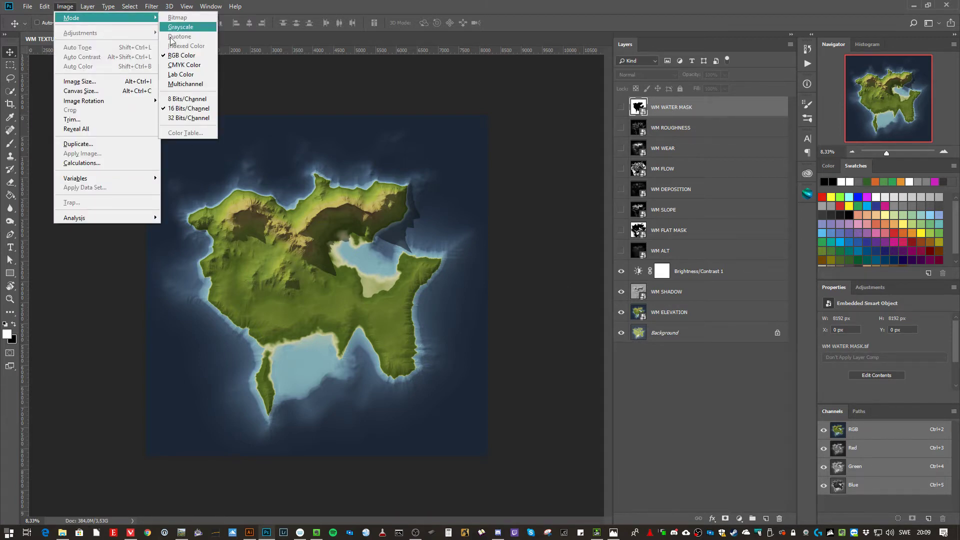
{"action": "left_click", "coordinate": [193, 103]}
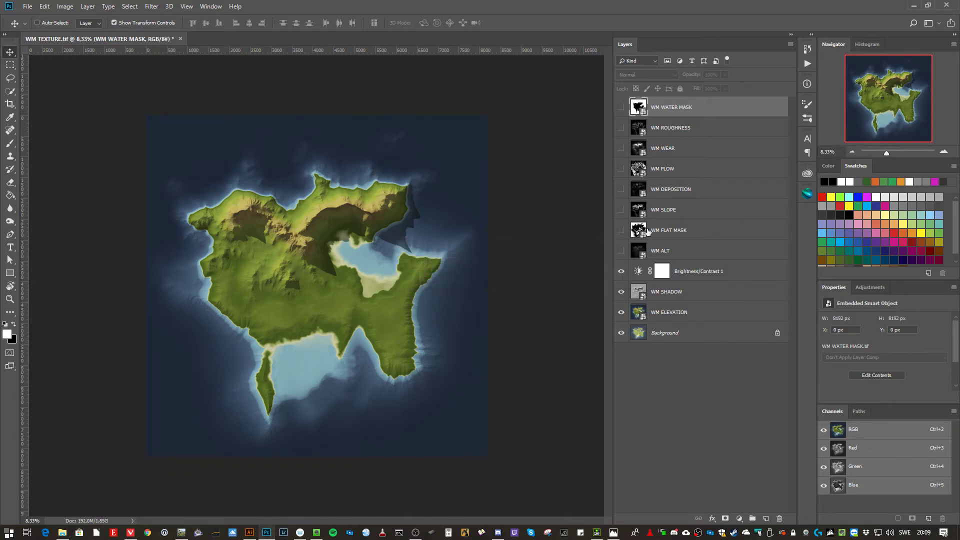
{"action": "left_click", "coordinate": [669, 252]}
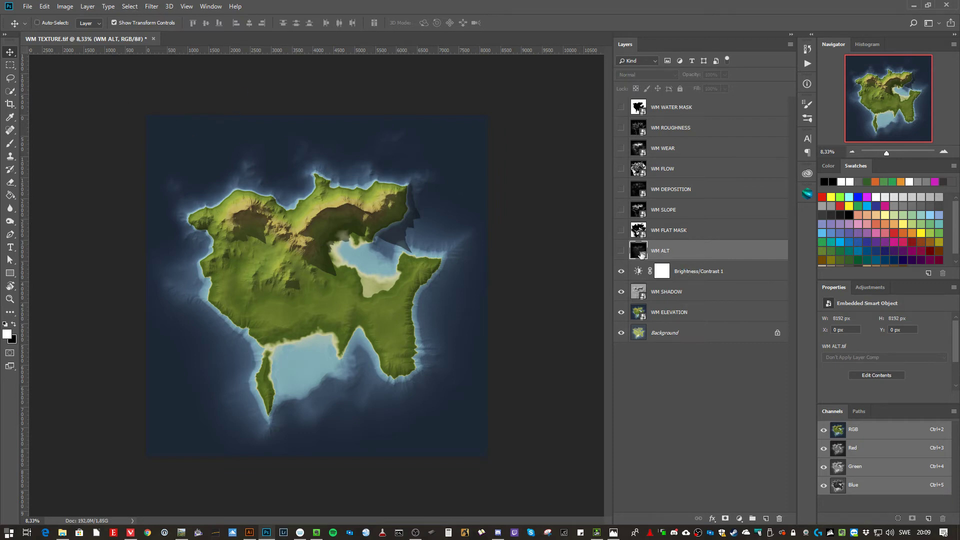
{"action": "left_click", "coordinate": [65, 6]}
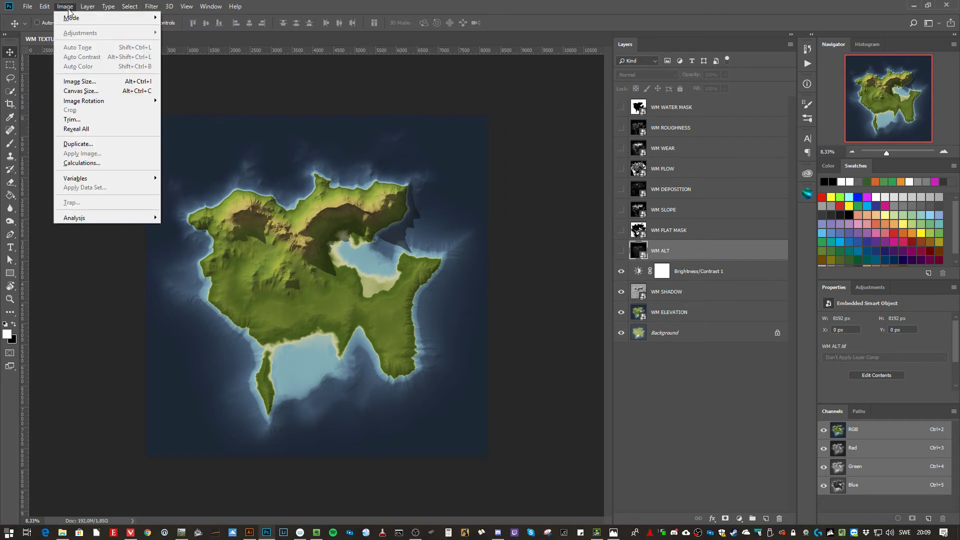
{"action": "mouse_move", "coordinate": [78, 7]}
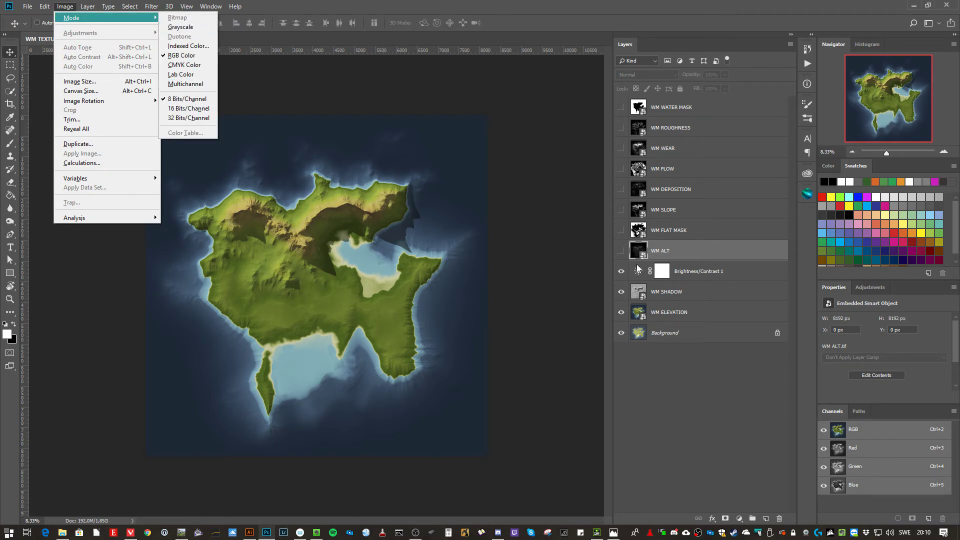
{"action": "left_click", "coordinate": [643, 241]}
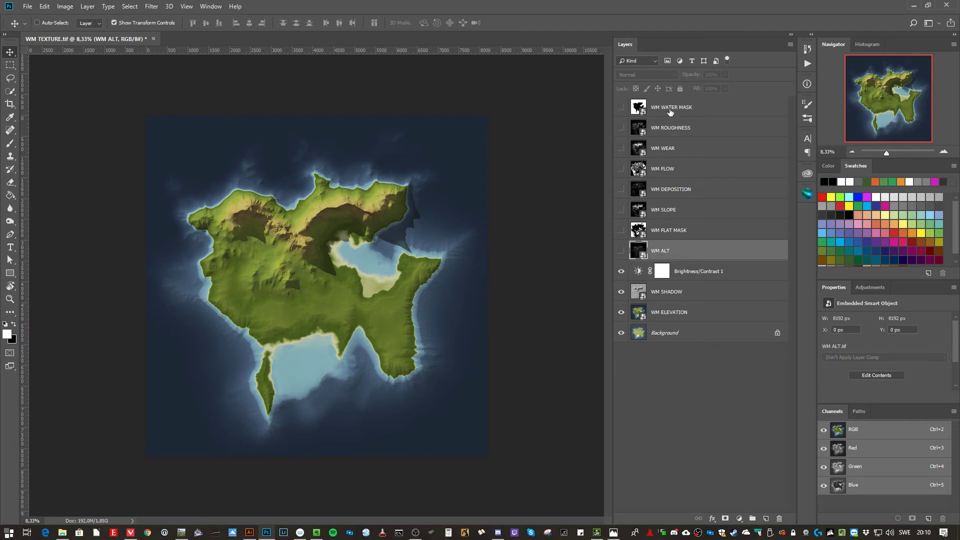
Deselect all layers and hide the WM ELEVATION layer to expose the Background terrain texture beneath the shadow
{"action": "left_click", "coordinate": [660, 375]}
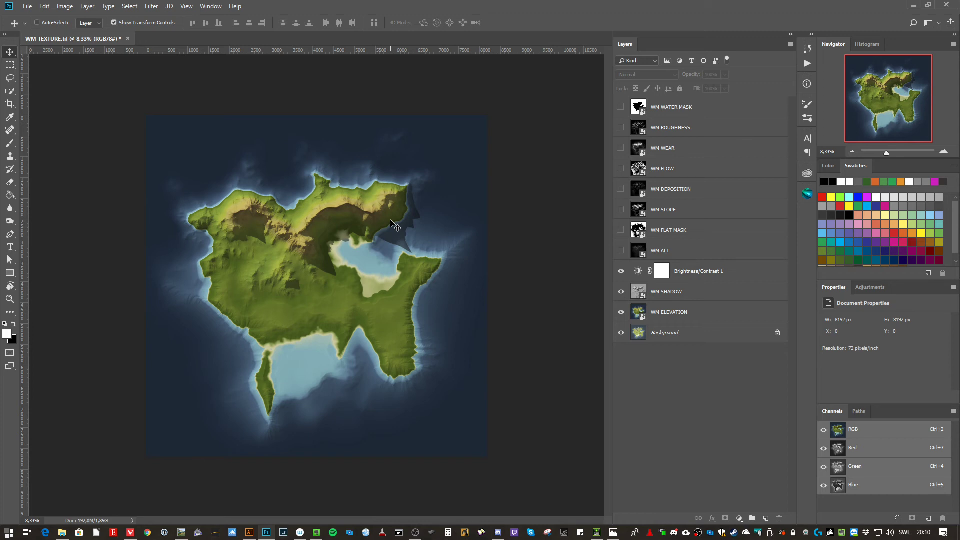
{"action": "left_click", "coordinate": [621, 312]}
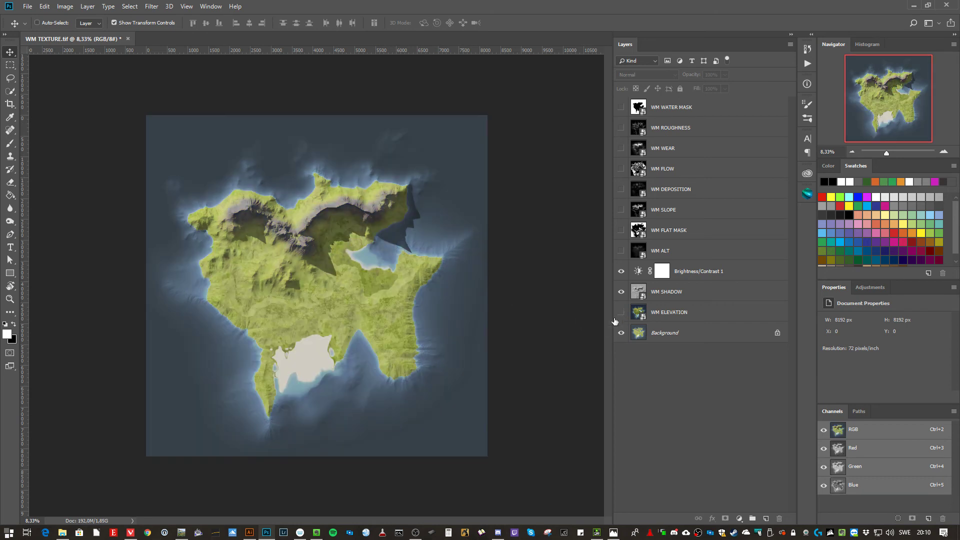